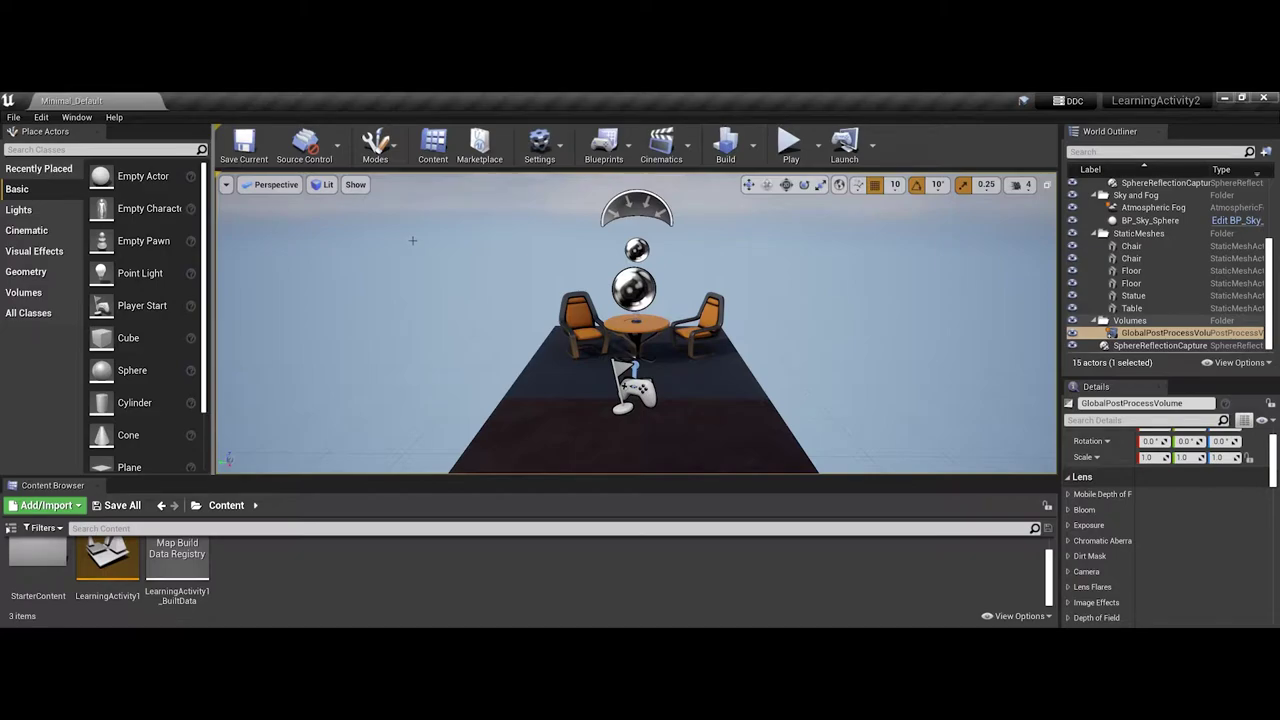
# Examine the table, chairs, floor and light actors in the perspective viewport from different angles and distances
pyautogui.moveTo(412, 240); pyautogui.dragTo(449, 255, button='right')
pyautogui.scroll(6, 469, 262)
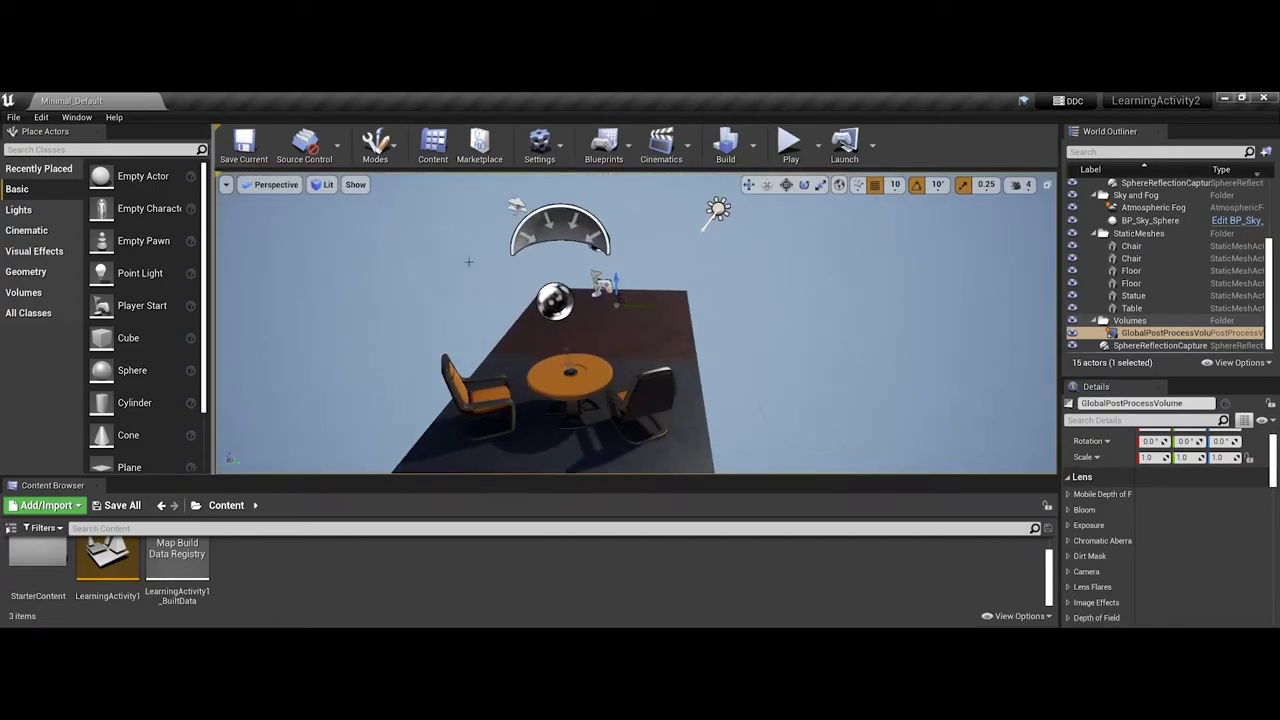
pyautogui.scroll(4, 468, 261)
pyautogui.scroll(-8, 468, 261)
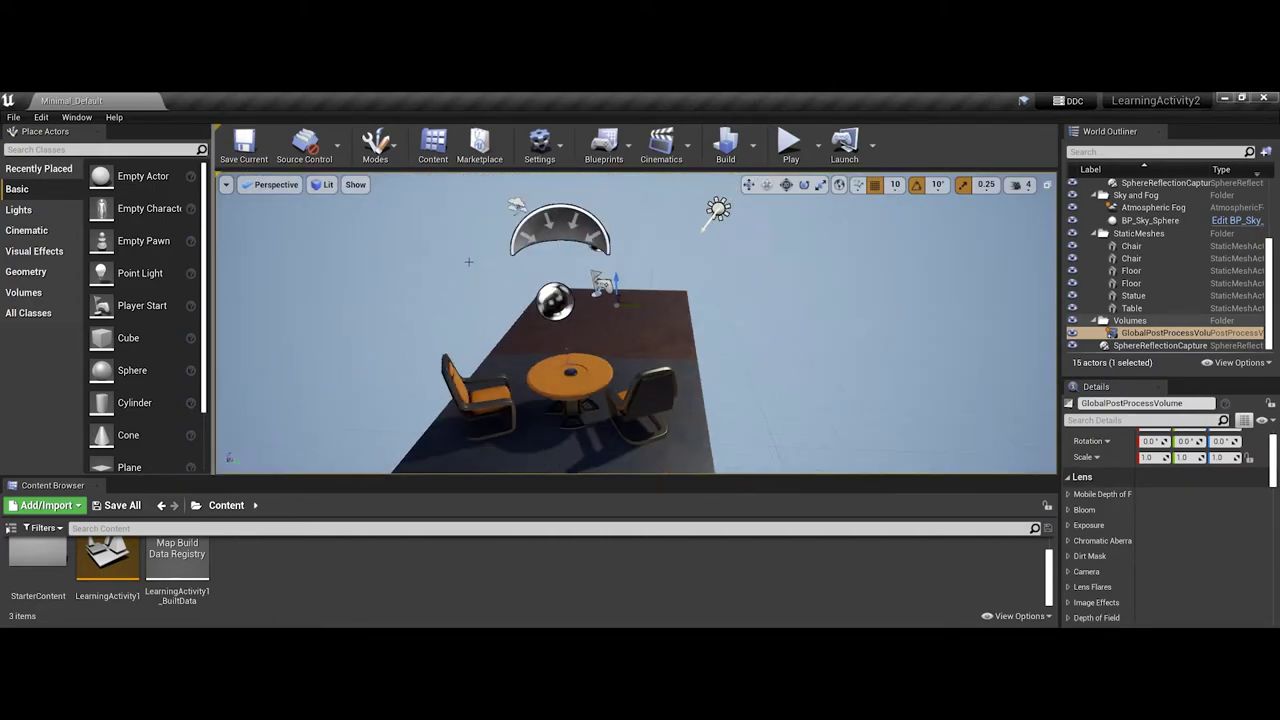
pyautogui.moveTo(468, 262)
pyautogui.mouseDown(button='right')
pyautogui.moveTo(430, 247)
pyautogui.moveTo(486, 206)
pyautogui.moveTo(484, 272)
pyautogui.mouseUp(button='right')
pyautogui.press('a')
pyautogui.press('d')
pyautogui.moveTo(484, 272); pyautogui.dragTo(518, 222, button='middle')
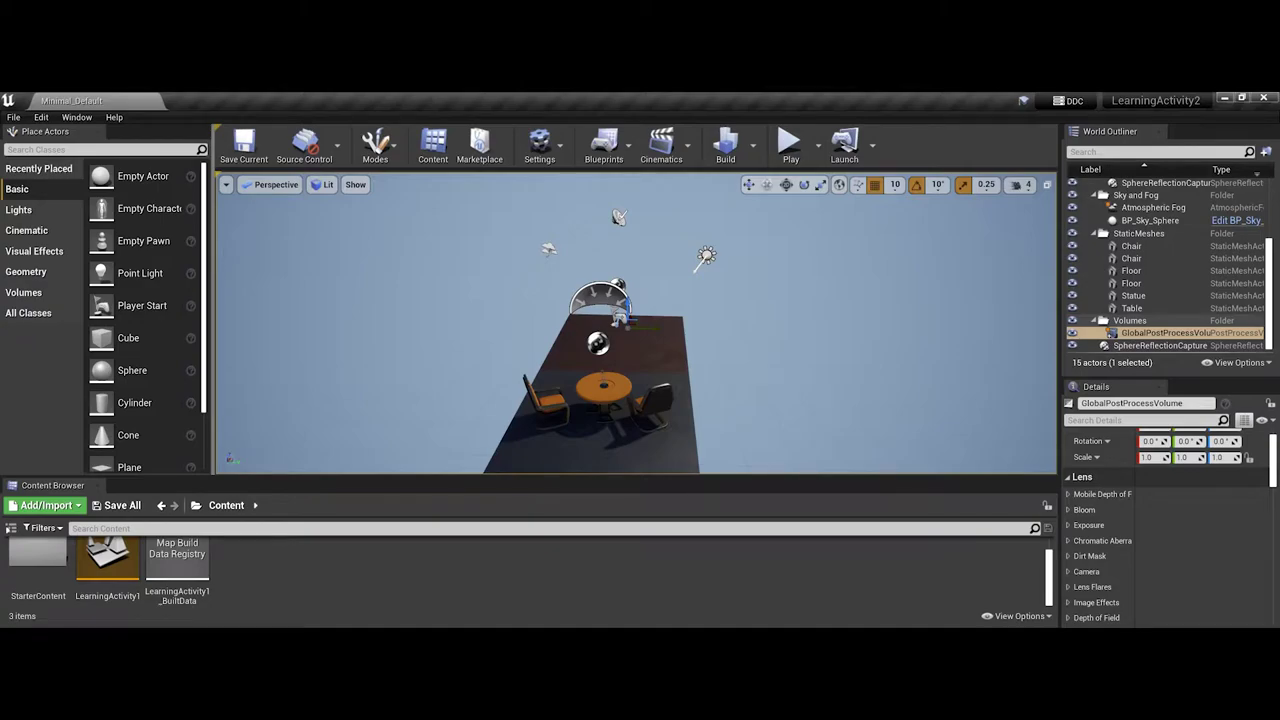
# Select several scene actors one after another, including the Light Source and a Floor, finishing with the first listed Chair
pyautogui.click(619, 218)
pyautogui.click(707, 256)
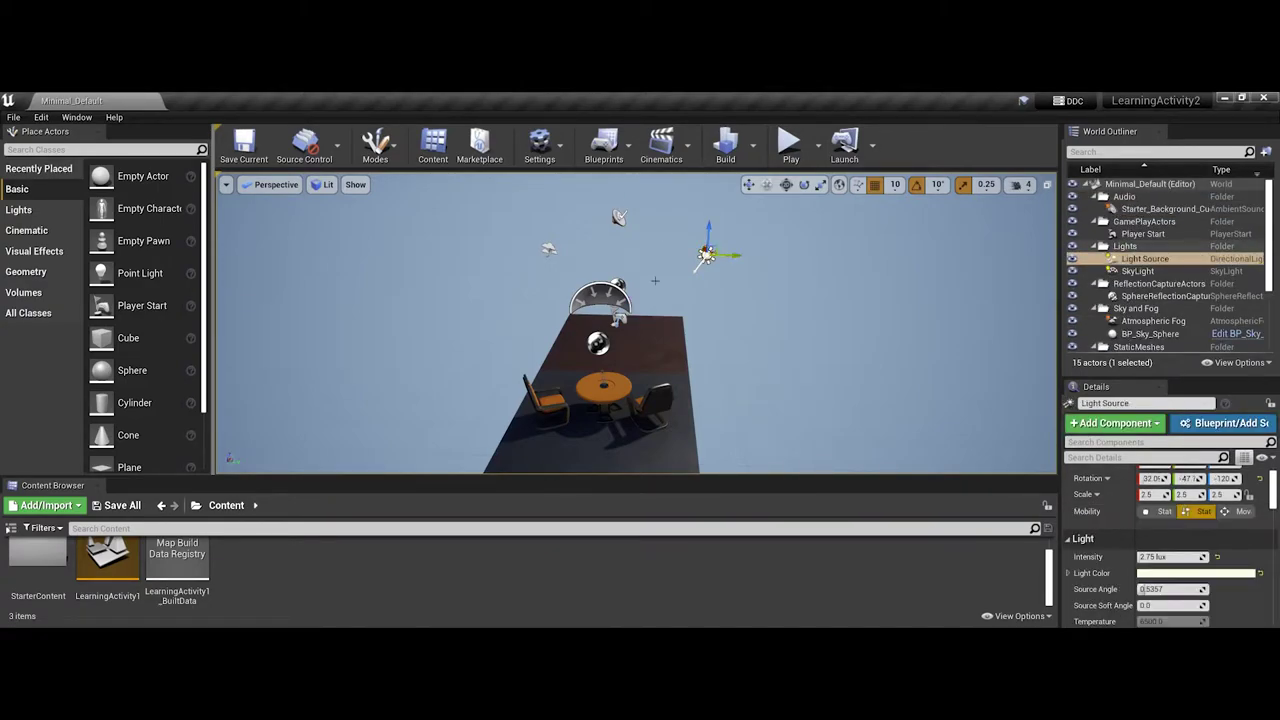
pyautogui.click(622, 289)
pyautogui.click(662, 338)
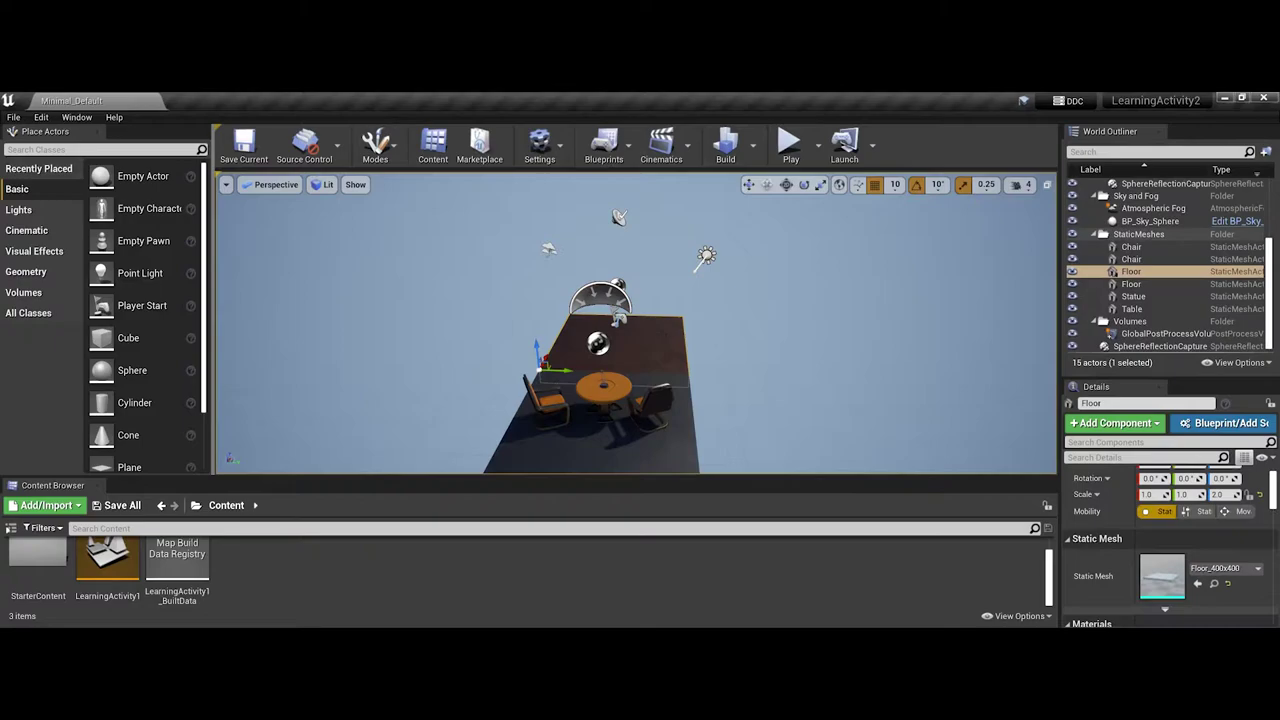
pyautogui.click(1131, 246)
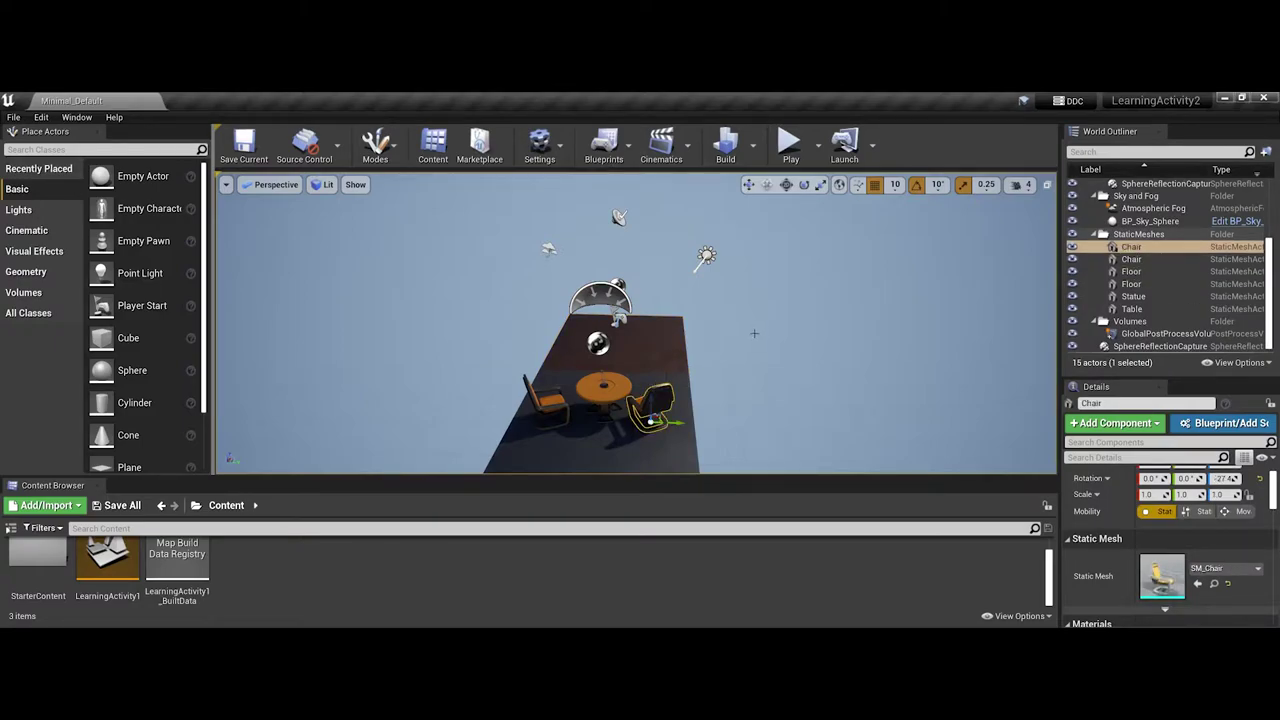
# Orbit around the selected chair to examine the scene from the opposite side
pyautogui.keyDown('alt'); pyautogui.moveTo(755, 332); pyautogui.dragTo(440, 334); pyautogui.keyUp('alt')
pyautogui.keyDown('alt'); pyautogui.moveTo(615, 340); pyautogui.dragTo(475, 348); pyautogui.keyUp('alt')
pyautogui.keyDown('alt'); pyautogui.moveTo(495, 252); pyautogui.dragTo(480, 275); pyautogui.keyUp('alt')
pyautogui.scroll(-4, 495, 252)
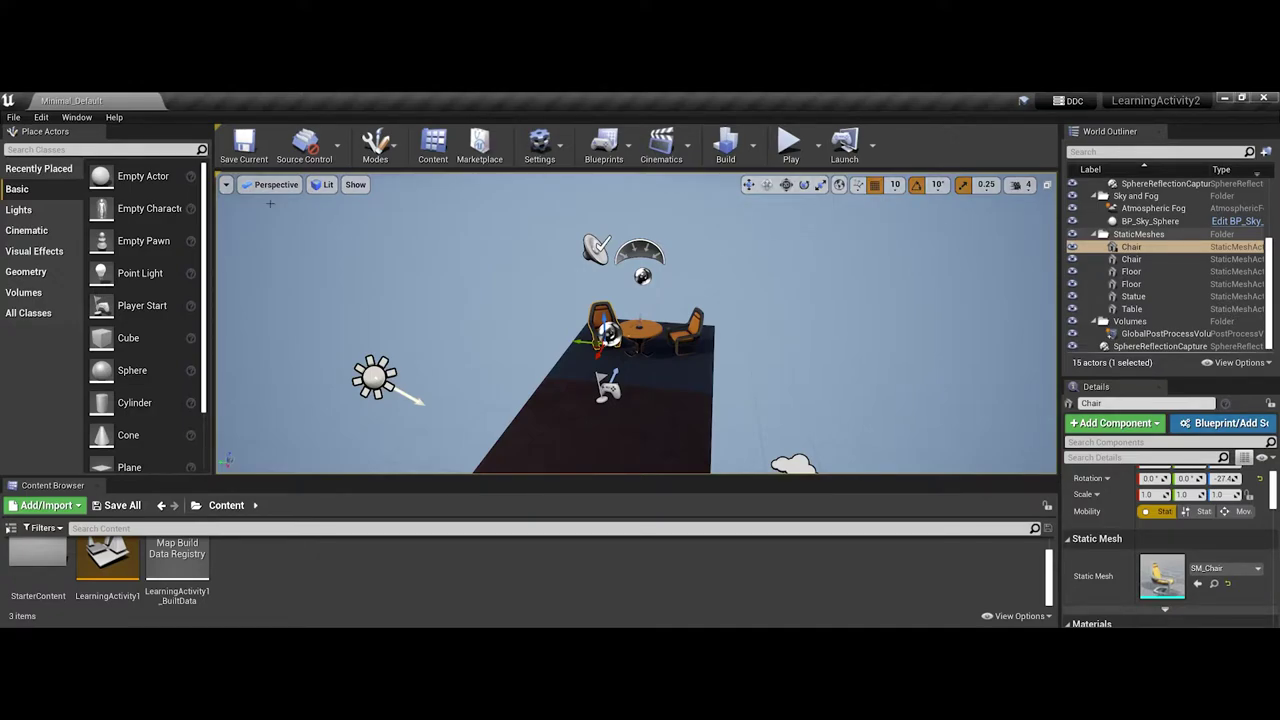
# Turn the viewport's Realtime rendering off and on again, and show the FPS counter while moving through the scene
pyautogui.click(226, 184)
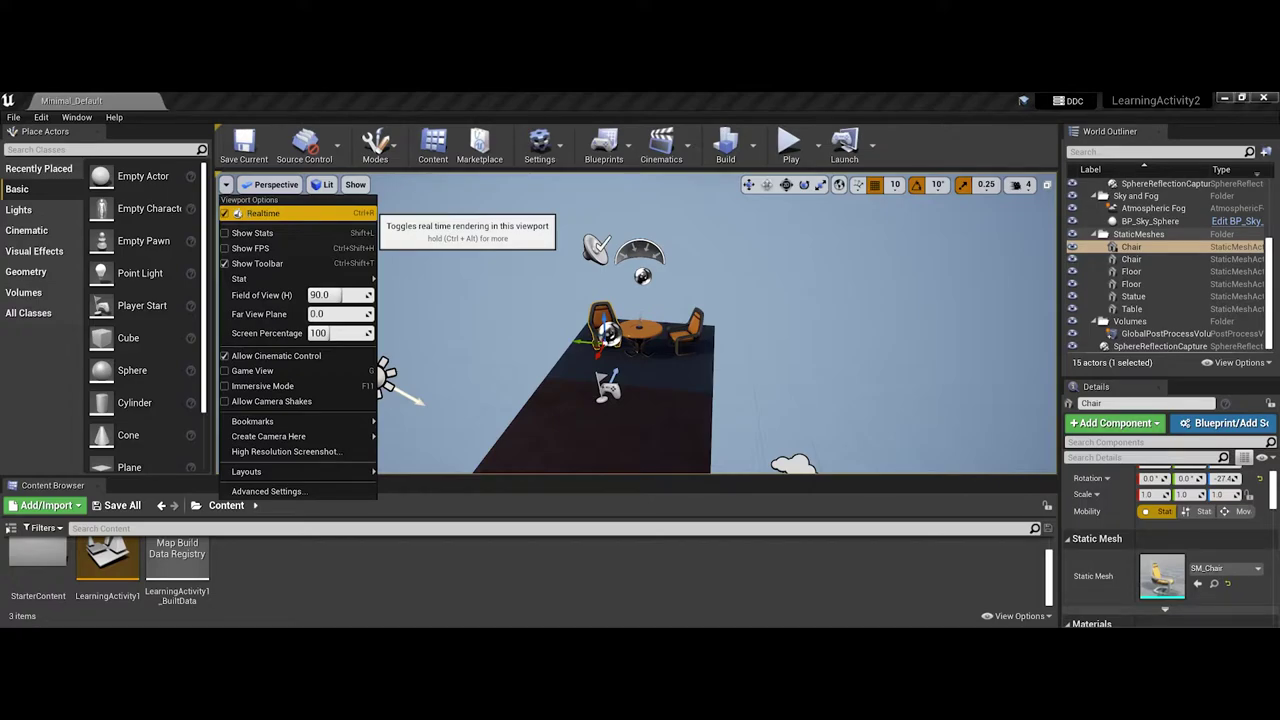
pyautogui.click(263, 213)
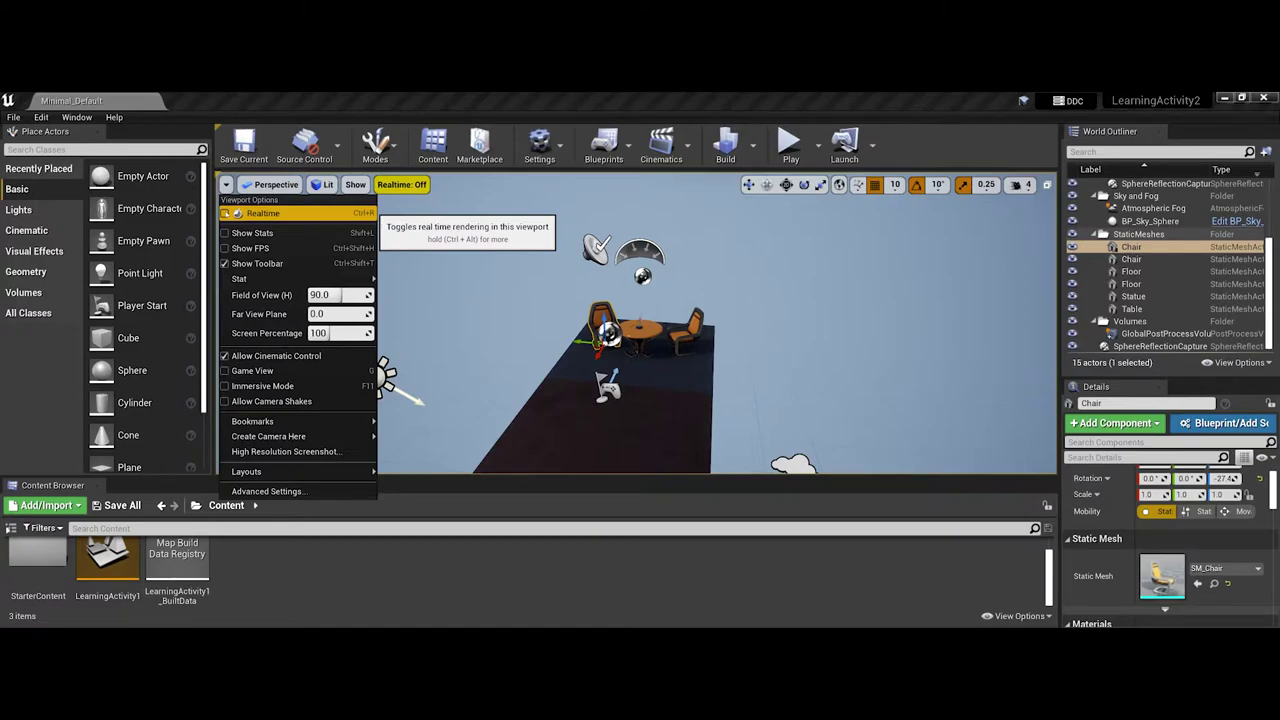
pyautogui.click(226, 214)
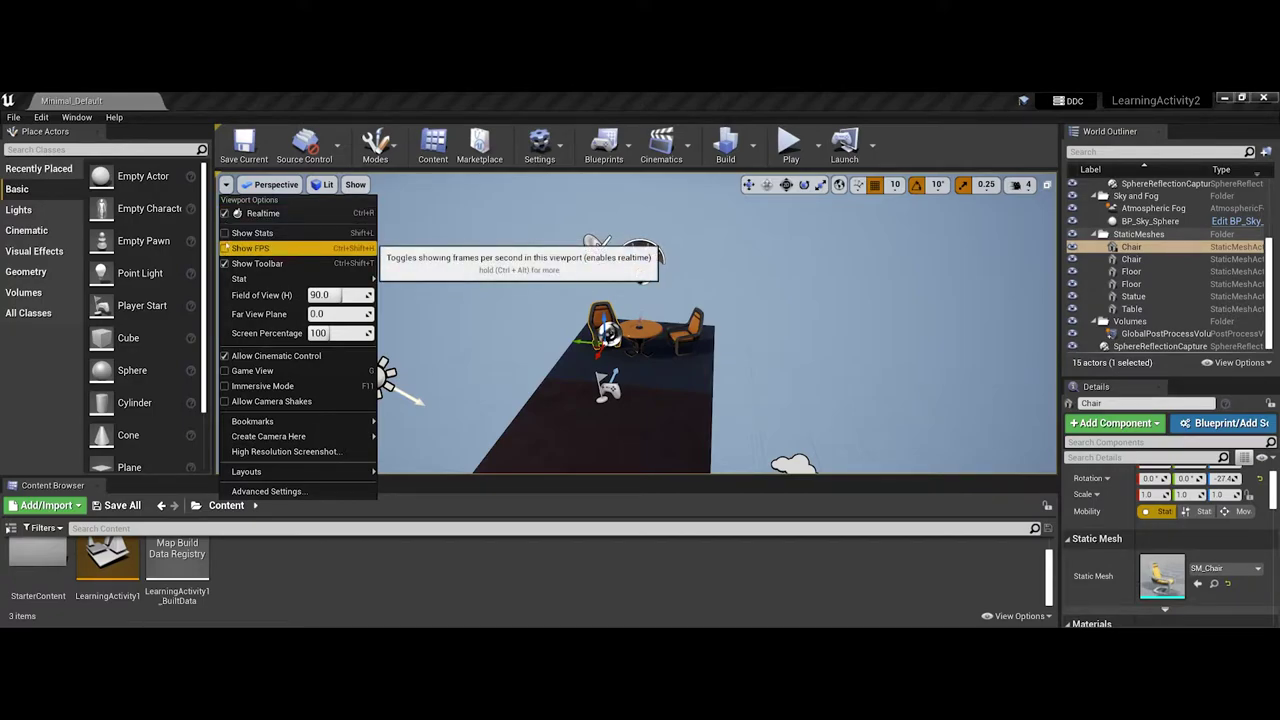
pyautogui.click(226, 248)
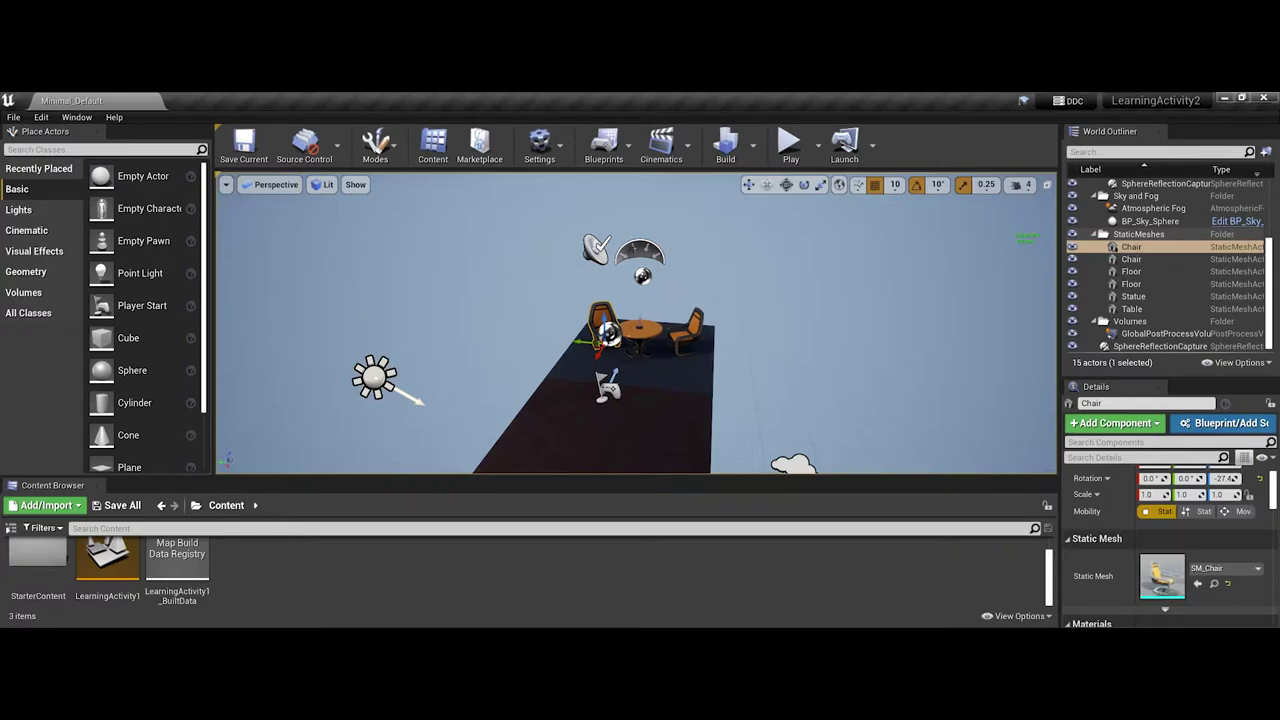
pyautogui.moveTo(680, 330); pyautogui.dragTo(454, 226, button='right')
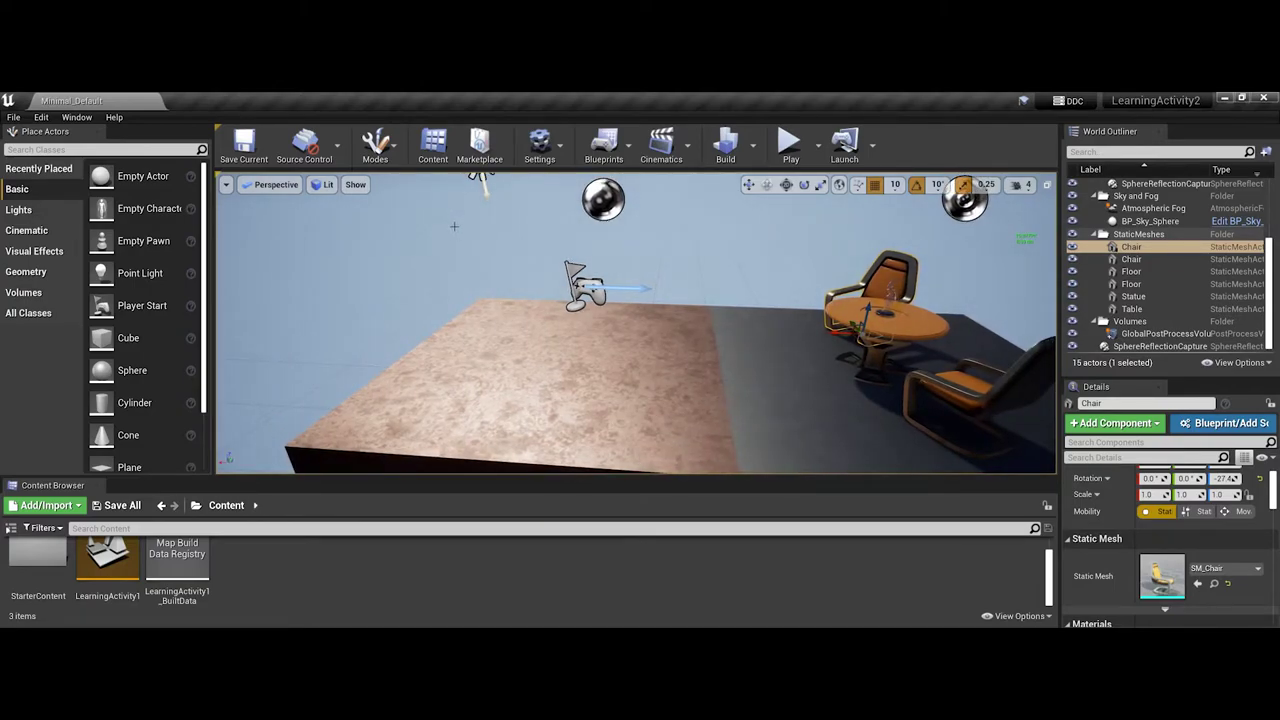
# Arrange the viewport in three panes, one on the left and two on the right, and enlarge the furniture in the wireframe views
pyautogui.click(226, 184)
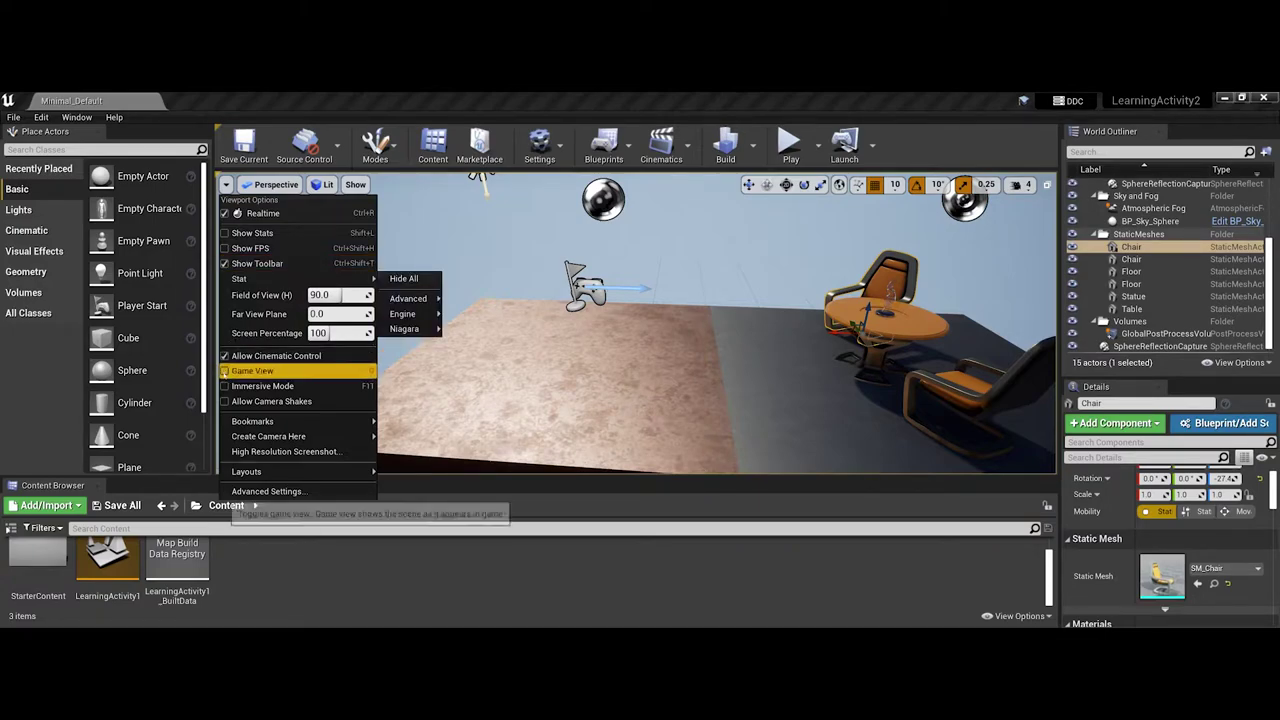
pyautogui.moveTo(233, 421)
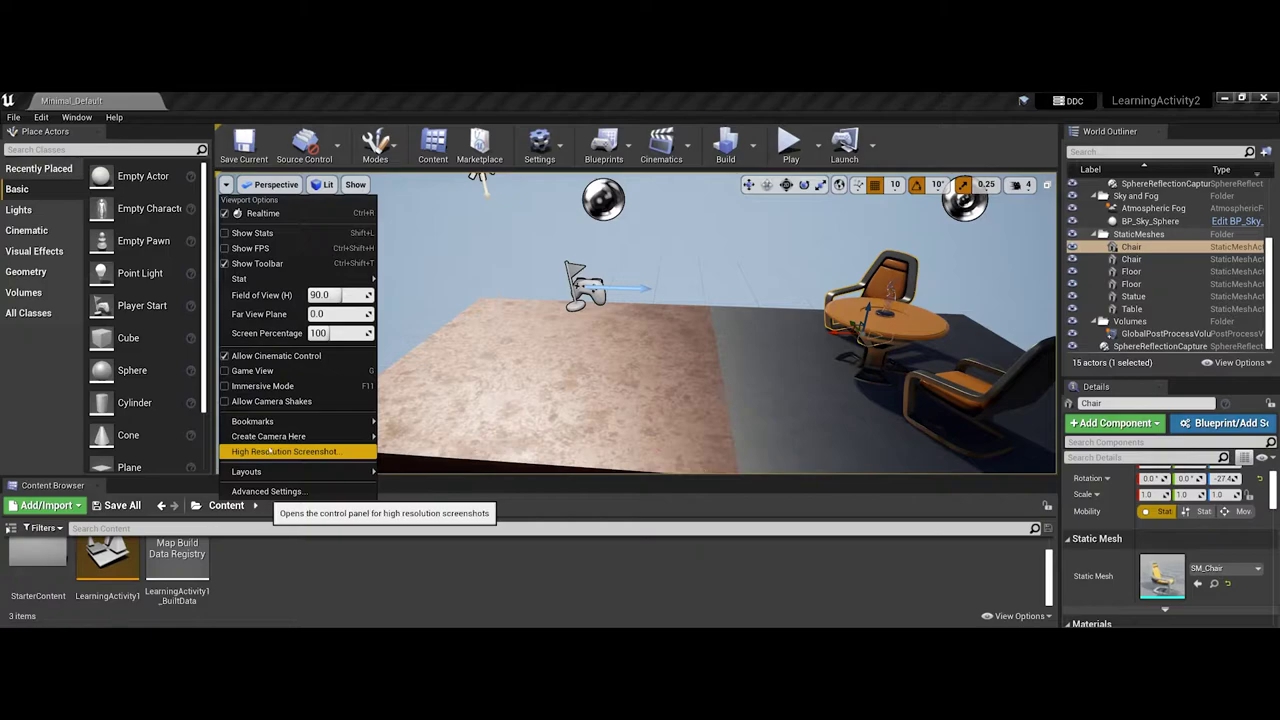
pyautogui.moveTo(276, 471)
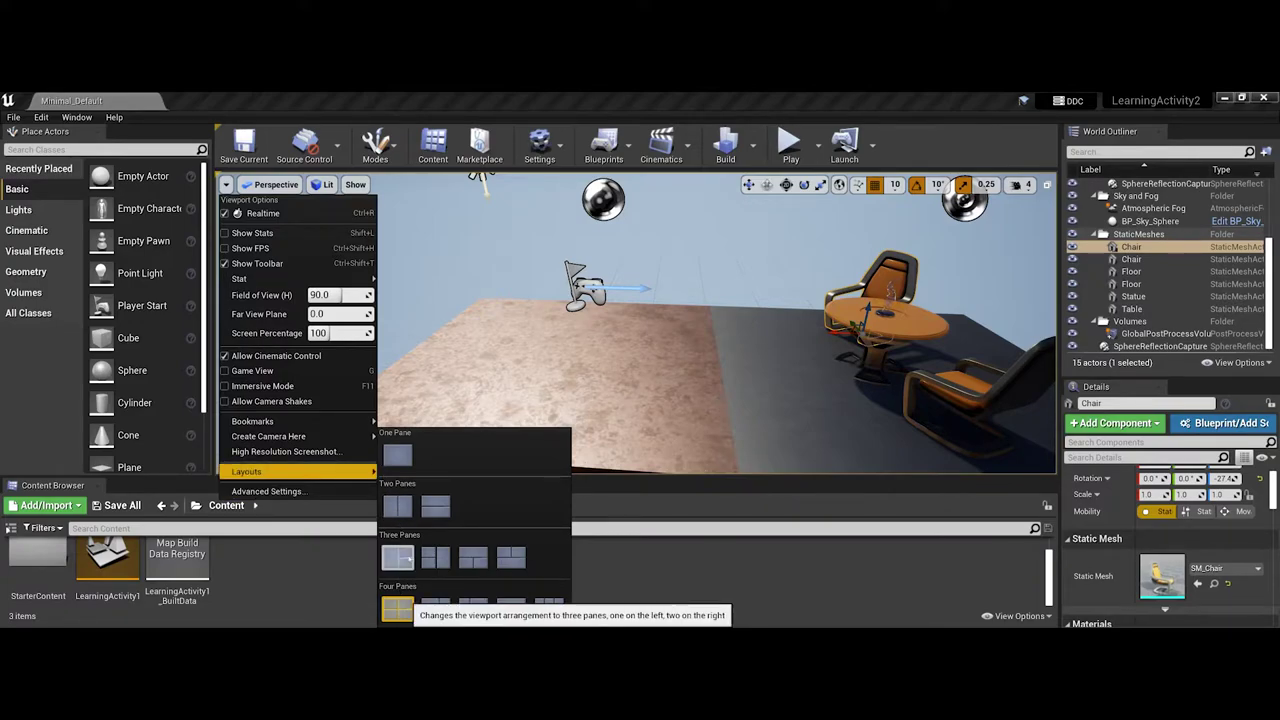
pyautogui.click(405, 557)
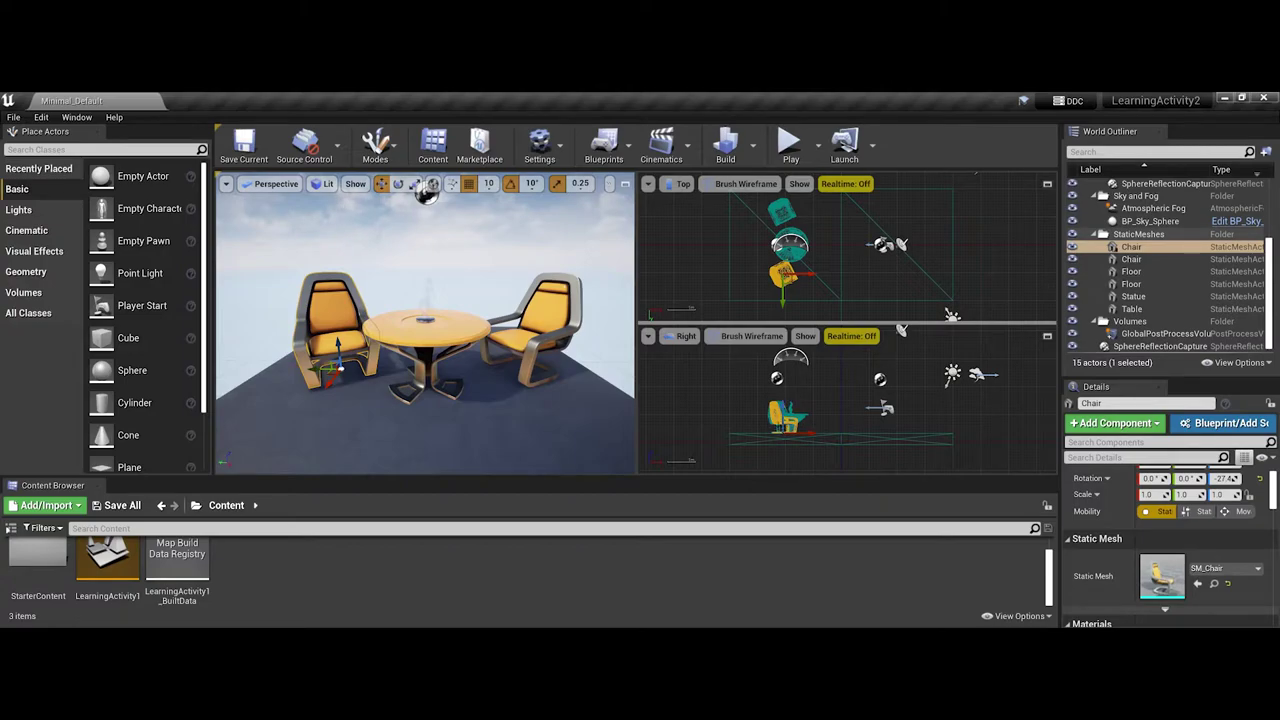
pyautogui.scroll(2, 790, 410)
pyautogui.scroll(6, 773, 424)
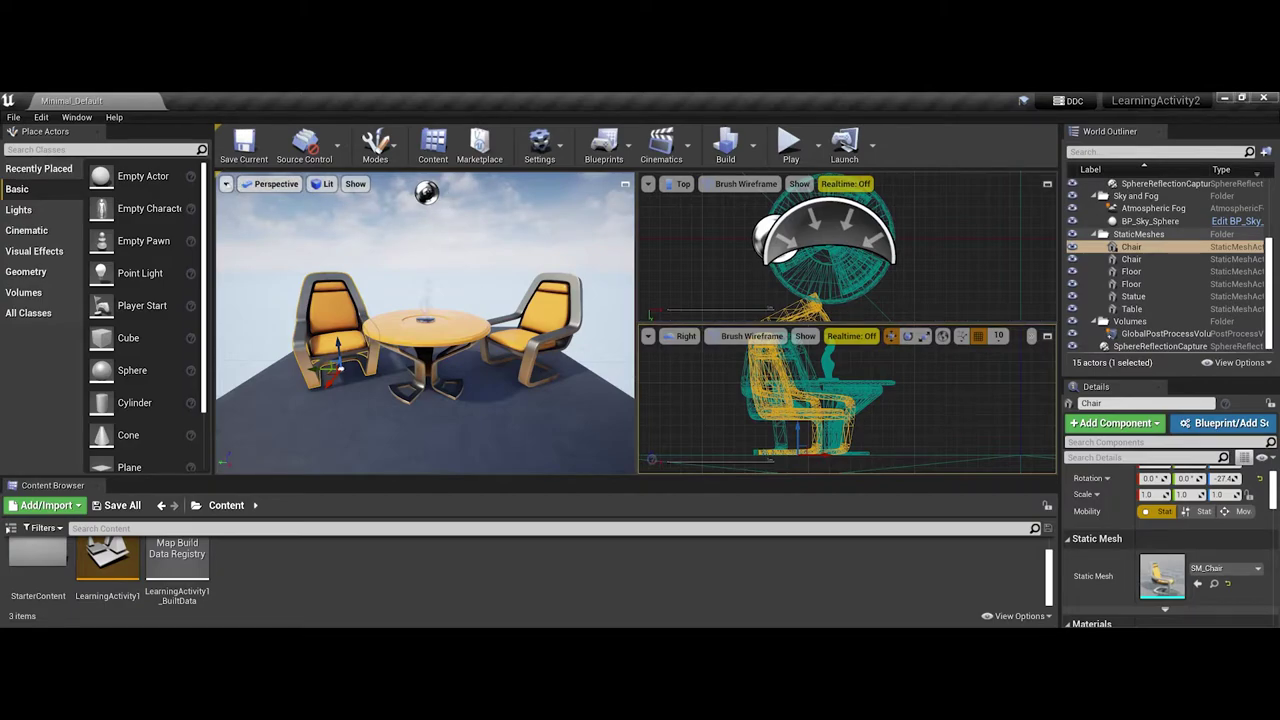
# Return the viewport layout to One Pane
pyautogui.click(226, 184)
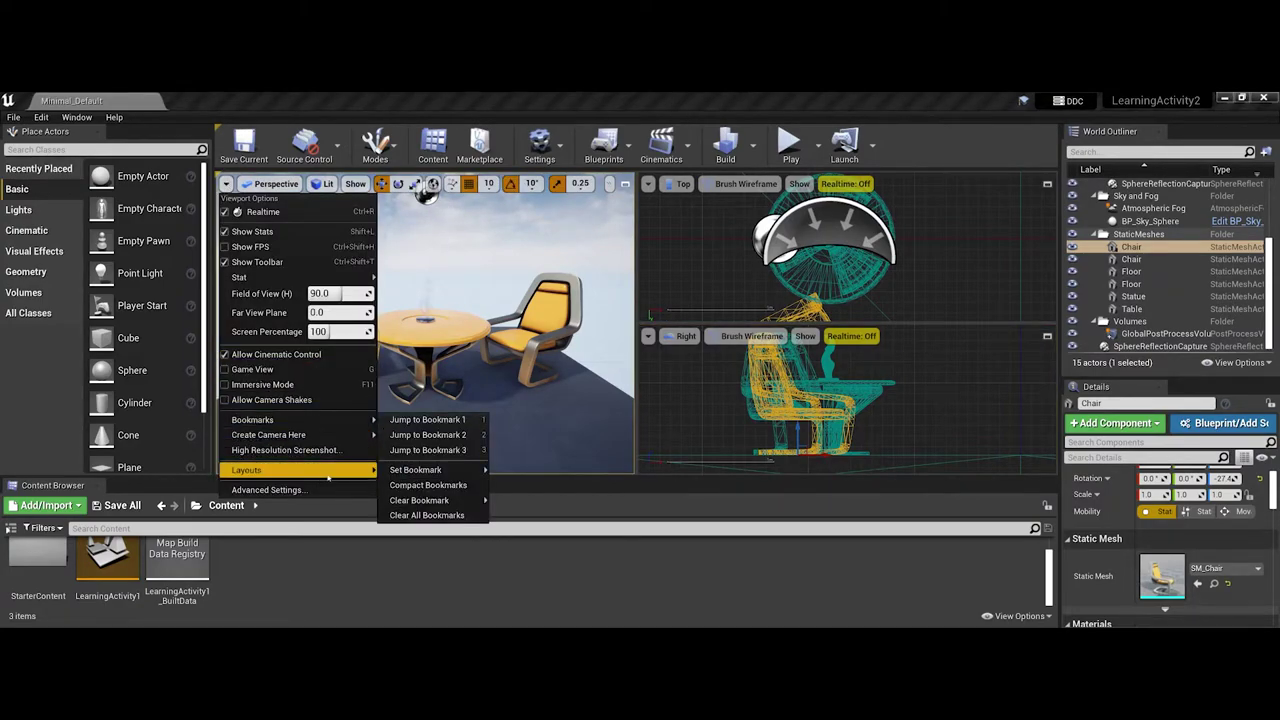
pyautogui.moveTo(328, 478)
pyautogui.click(396, 457)
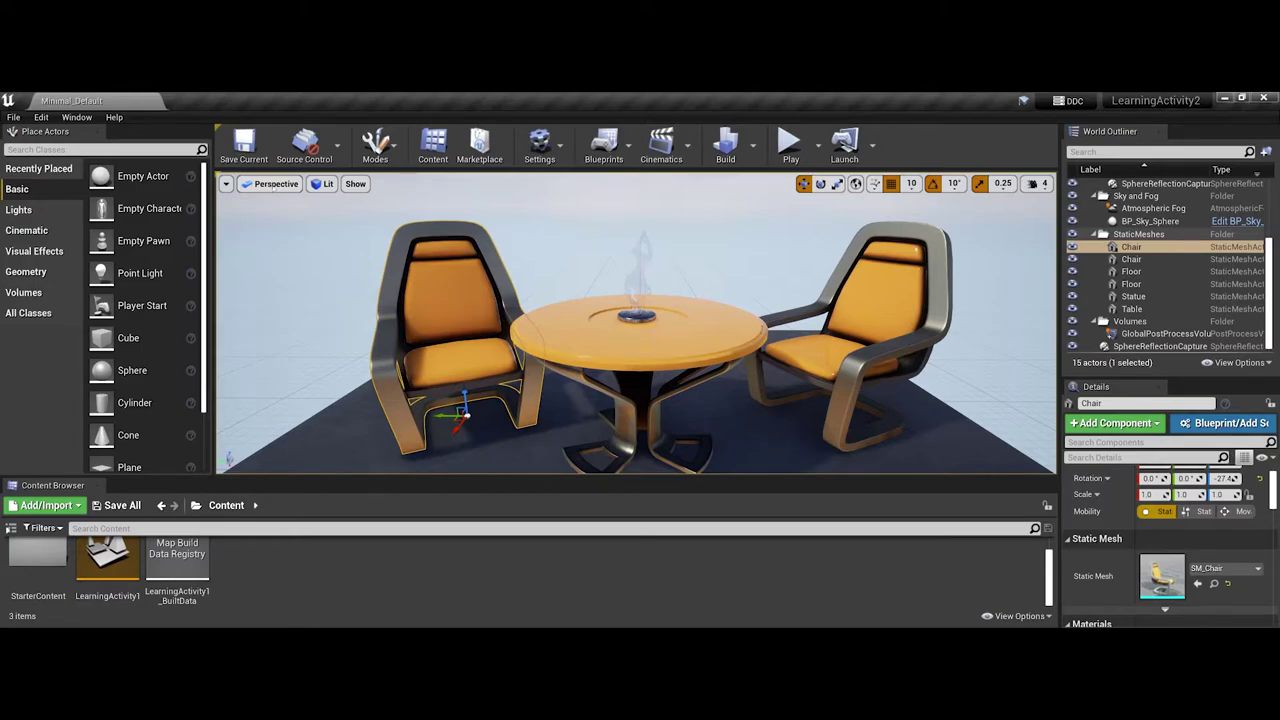
# Inspect the furniture up close in the Left orthographic view and return the viewport to Perspective
pyautogui.click(270, 184)
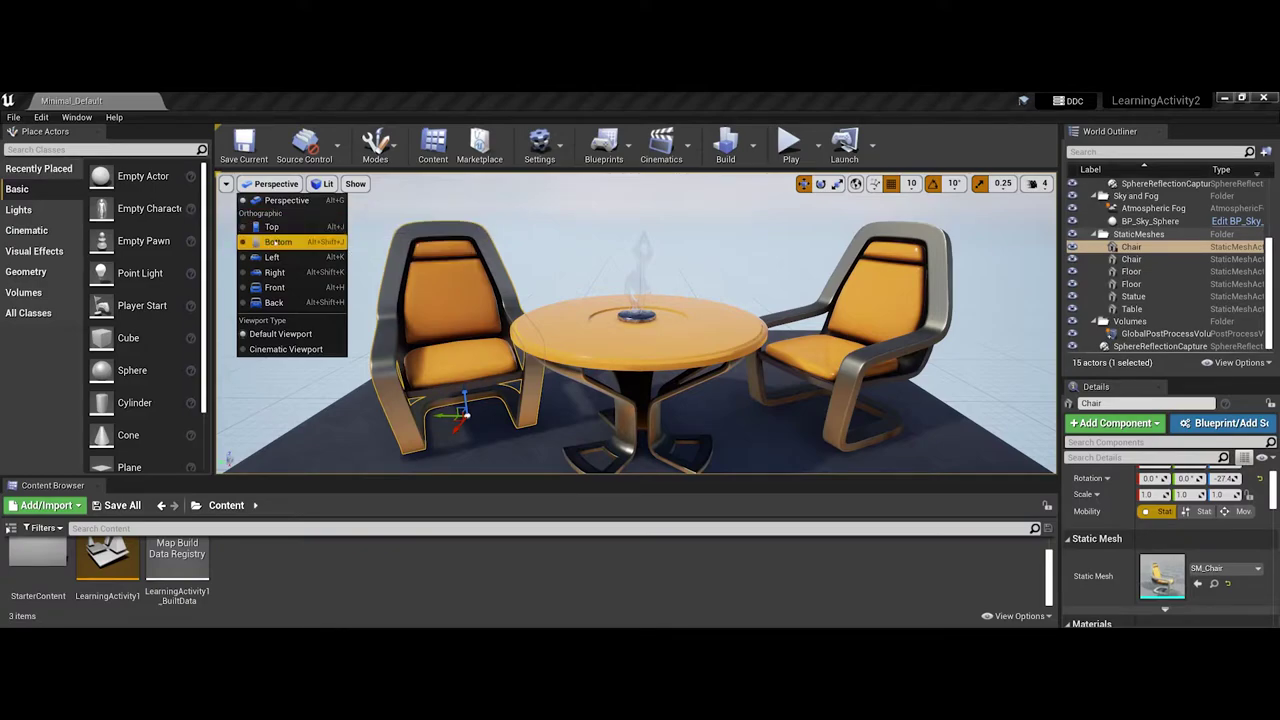
pyautogui.click(276, 258)
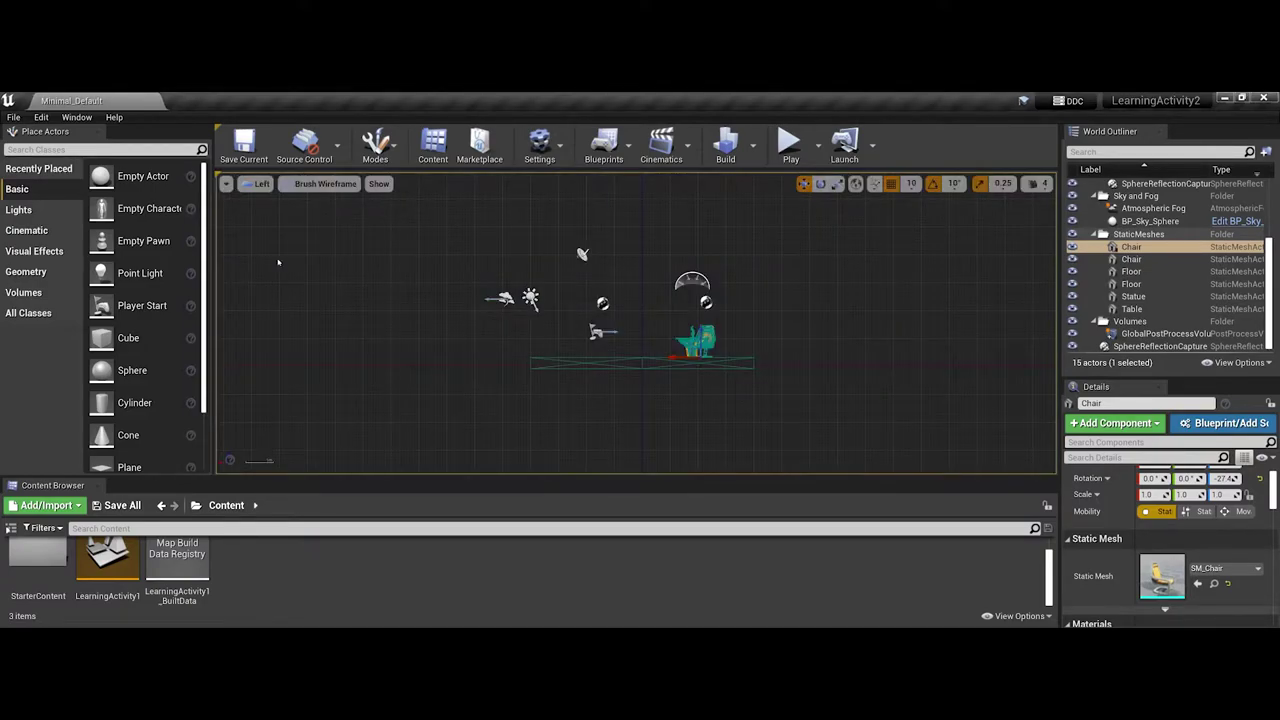
pyautogui.scroll(5, 676, 326)
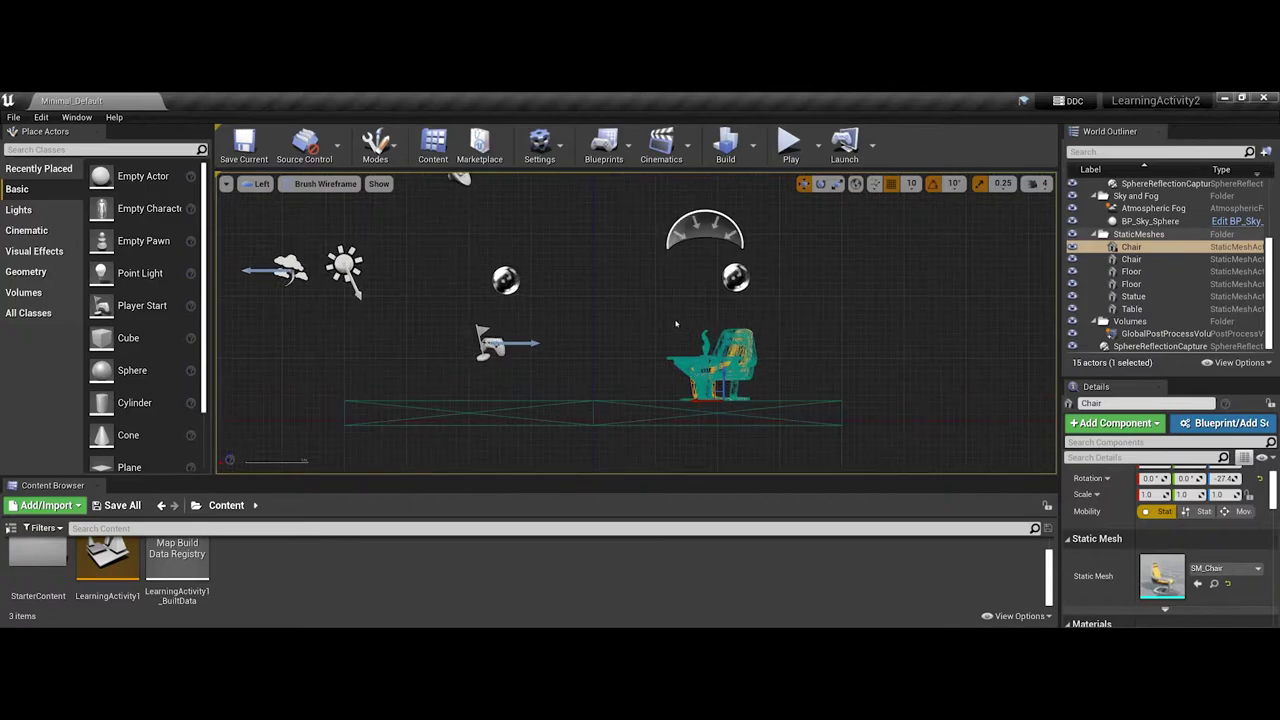
pyautogui.scroll(2, 673, 323)
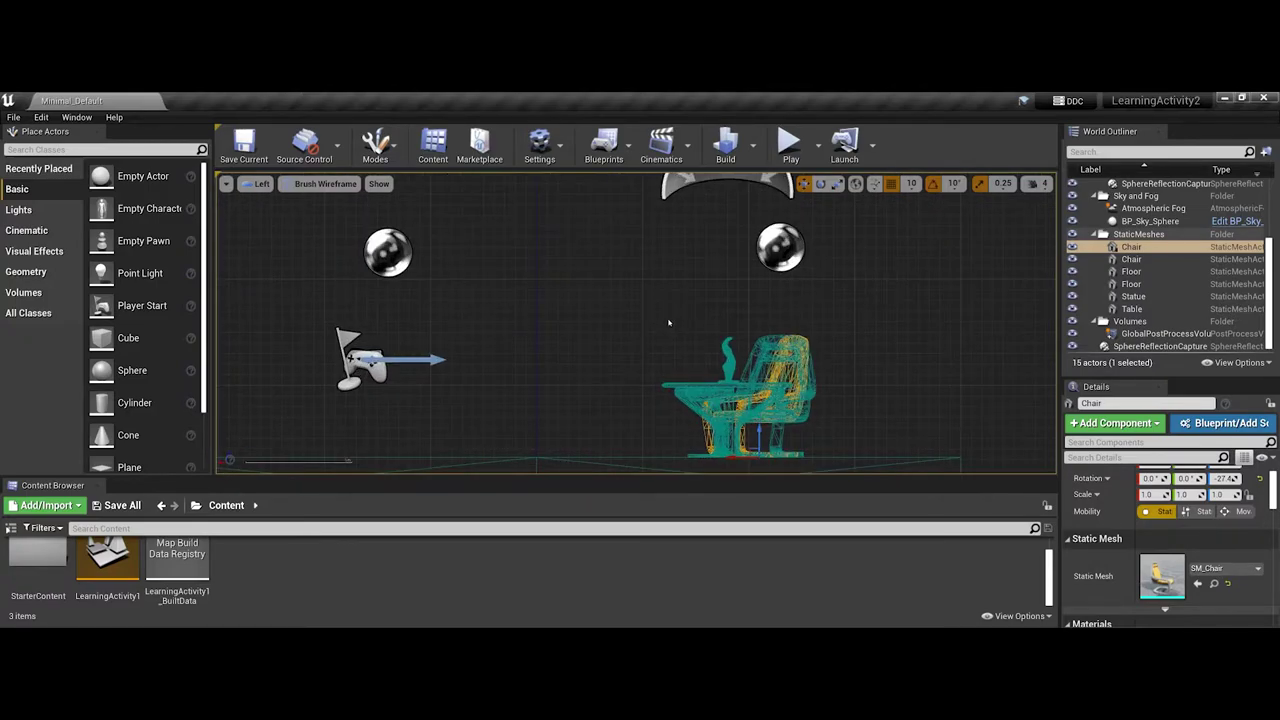
pyautogui.click(258, 184)
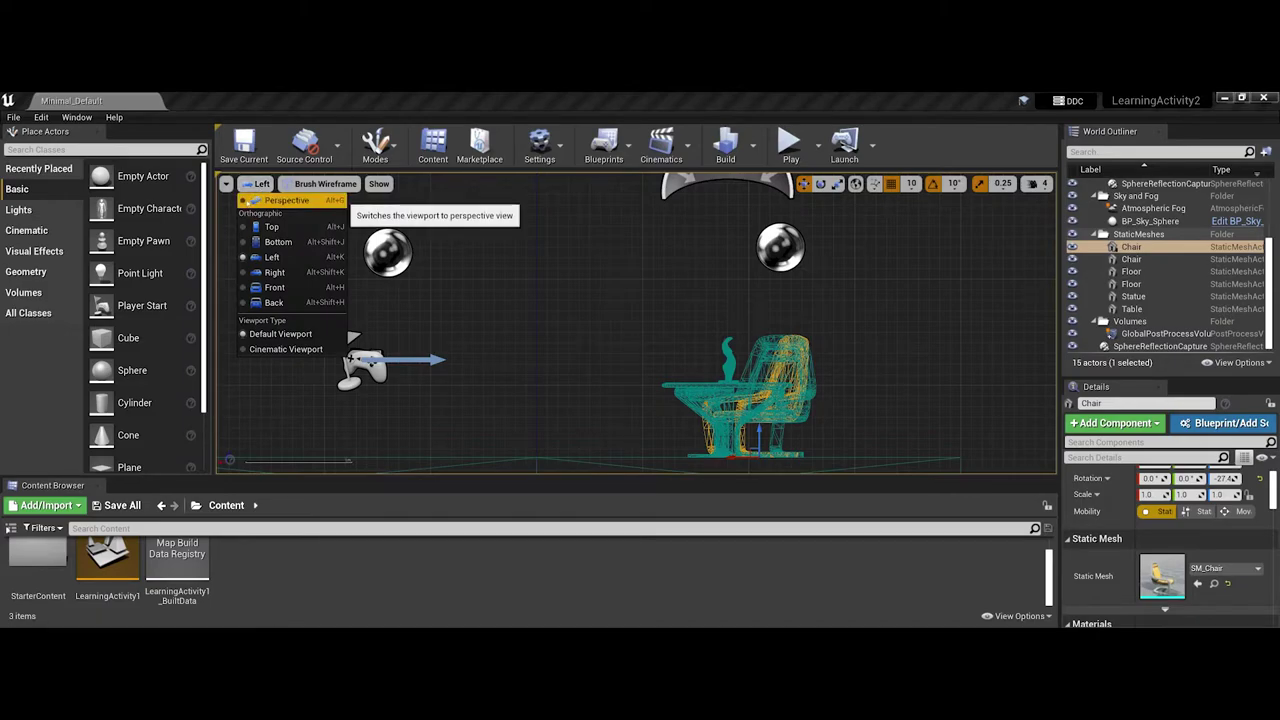
pyautogui.click(278, 200)
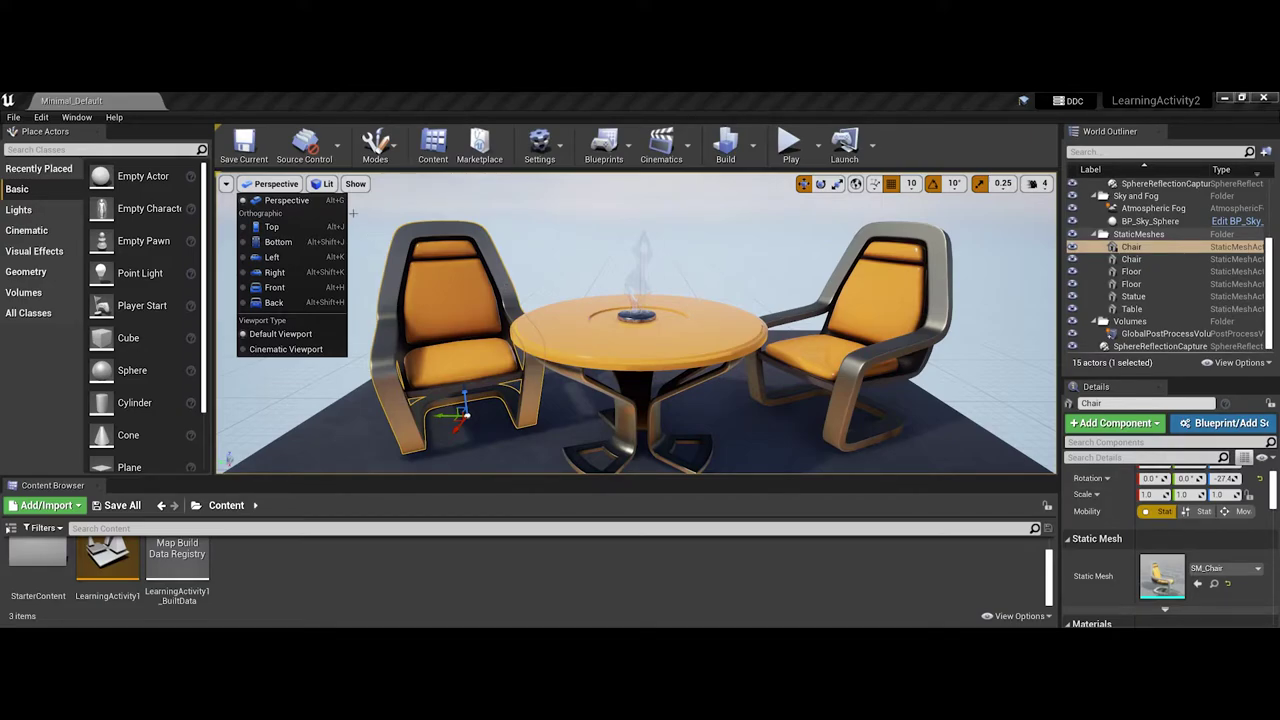
# Preview the scene in the Unlit and Brush Wireframe view modes and restore the Lit mode
pyautogui.click(323, 184)
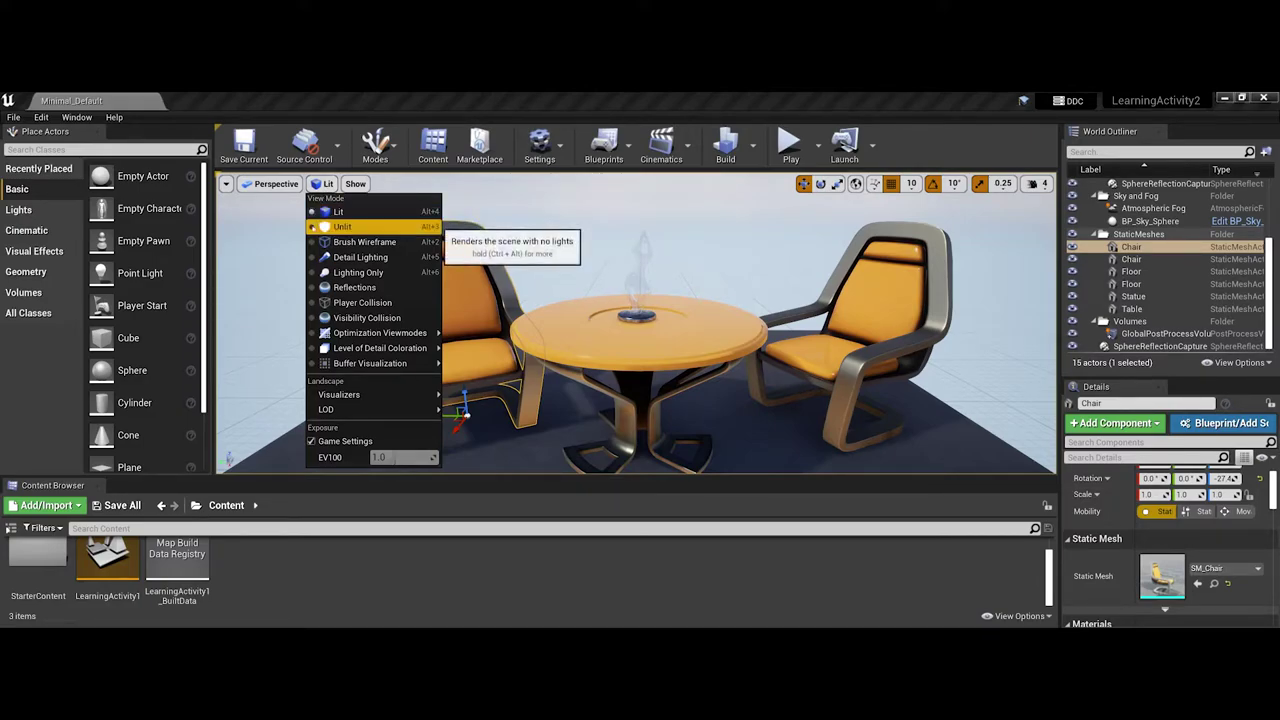
pyautogui.click(312, 227)
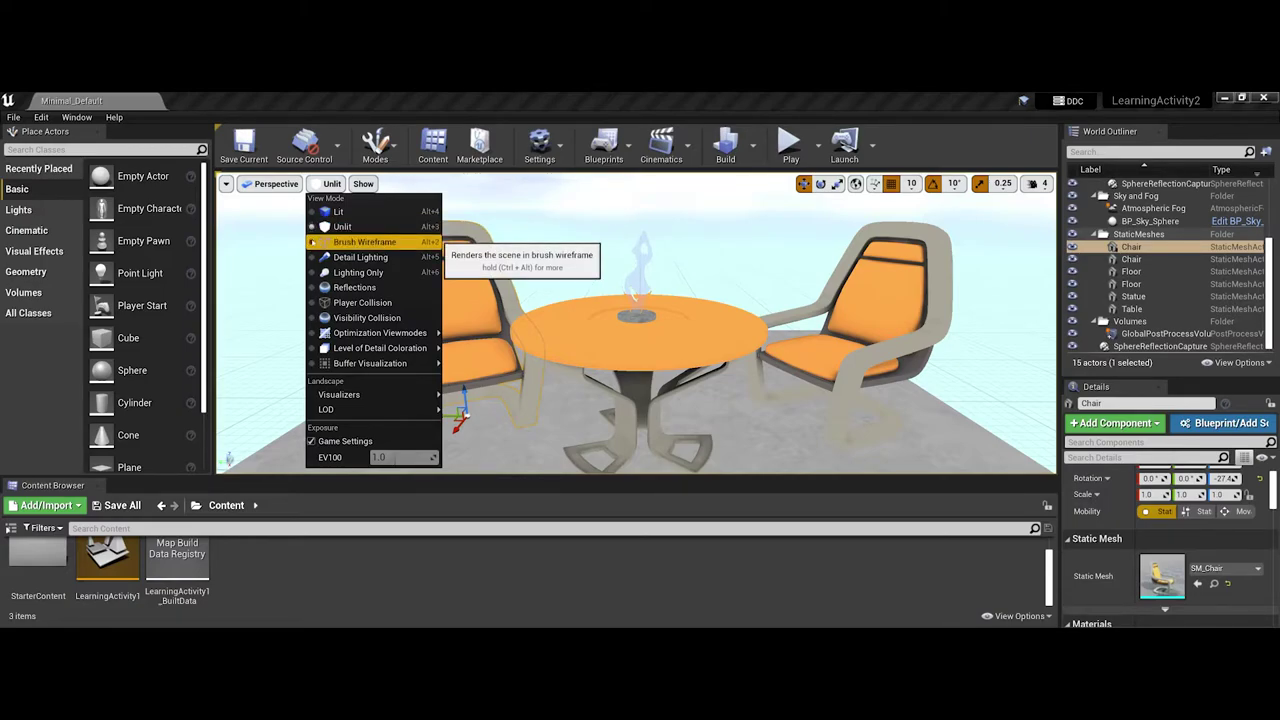
pyautogui.click(312, 243)
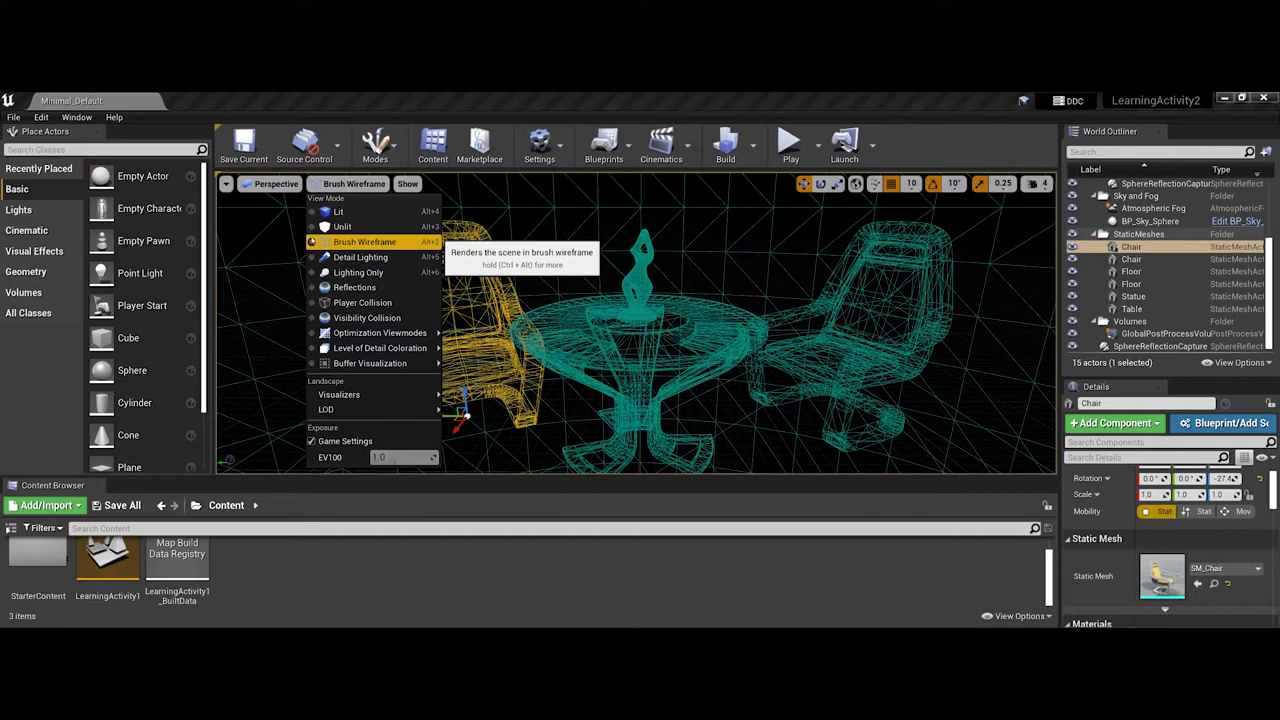
pyautogui.click(311, 213)
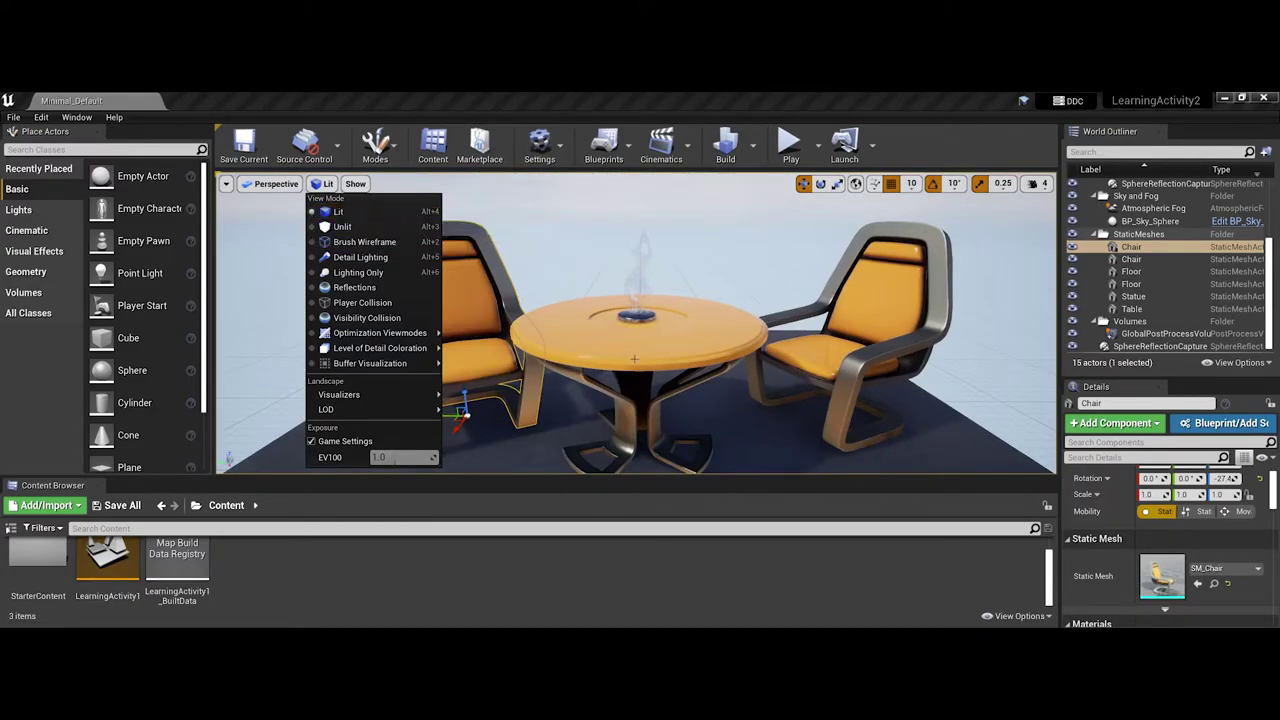
pyautogui.click(713, 271)
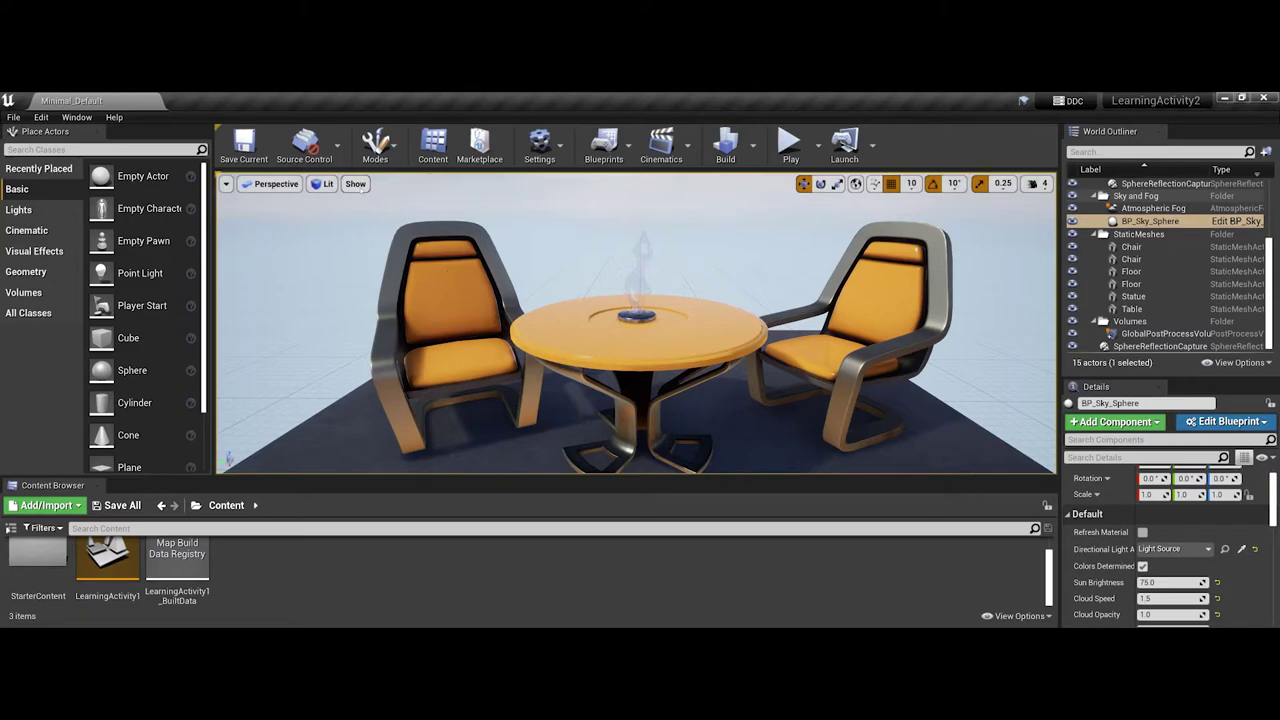
# Review the viewport's list of show flags without changing any
pyautogui.click(355, 183)
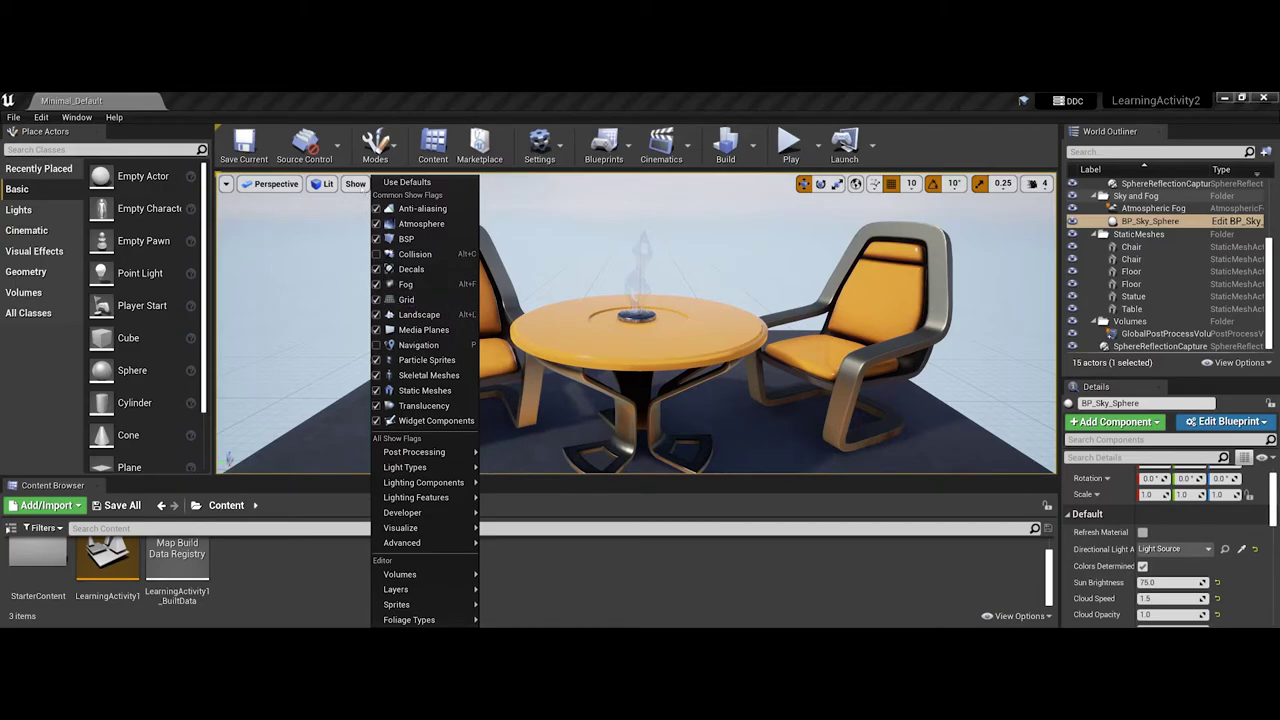
pyautogui.press('Escape')
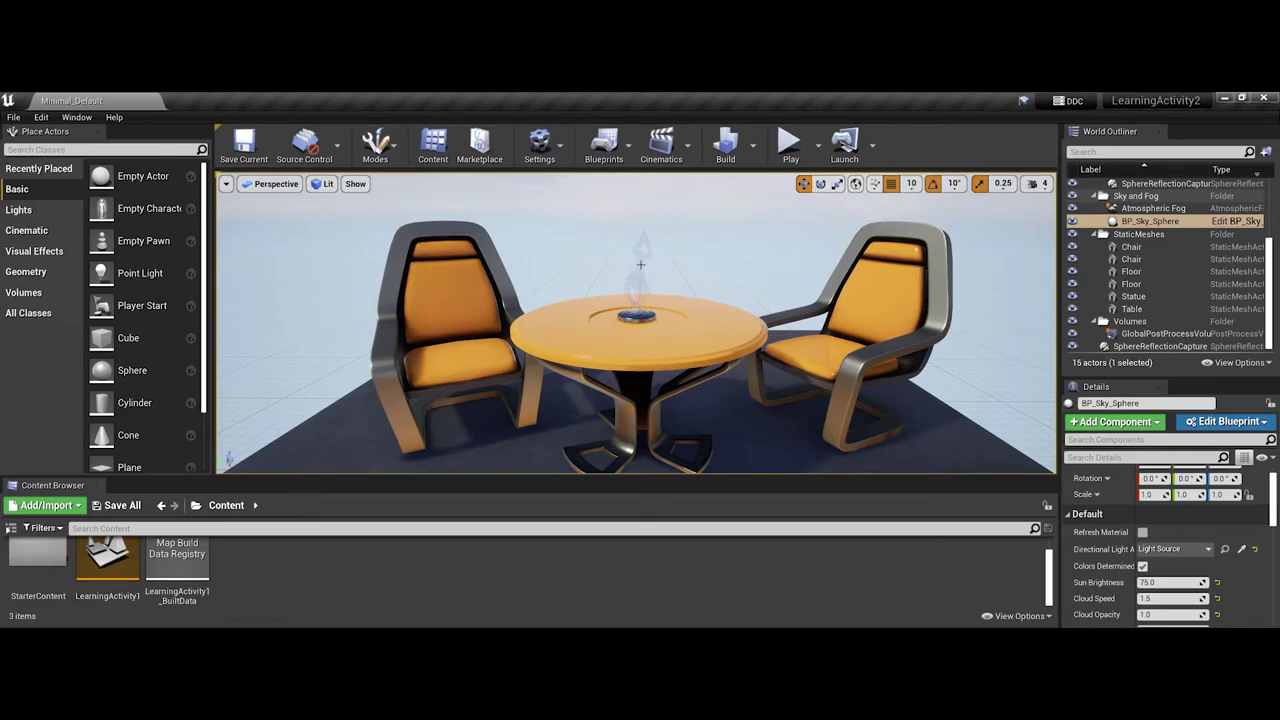
# Select the statue on the table, focus the view on it, and move it along its vertical axis
pyautogui.click(640, 264)
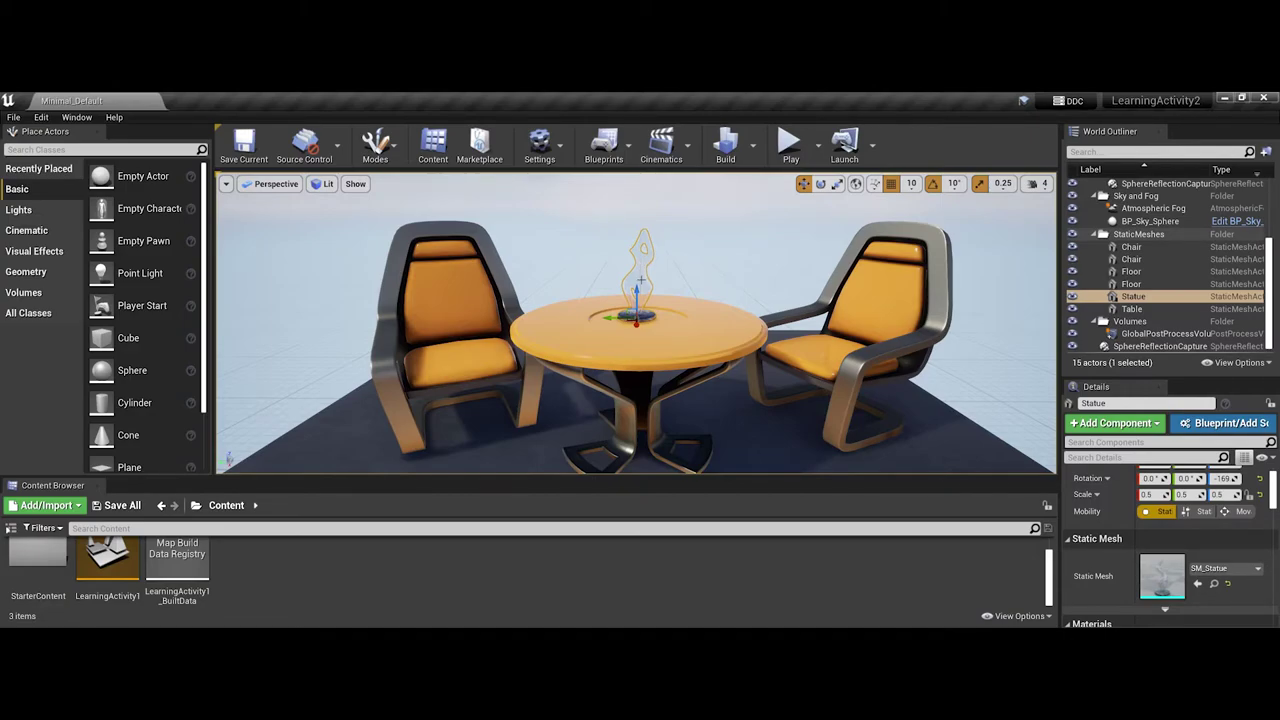
pyautogui.press('f')
pyautogui.scroll(-3, 642, 278)
pyautogui.scroll(2, 642, 290)
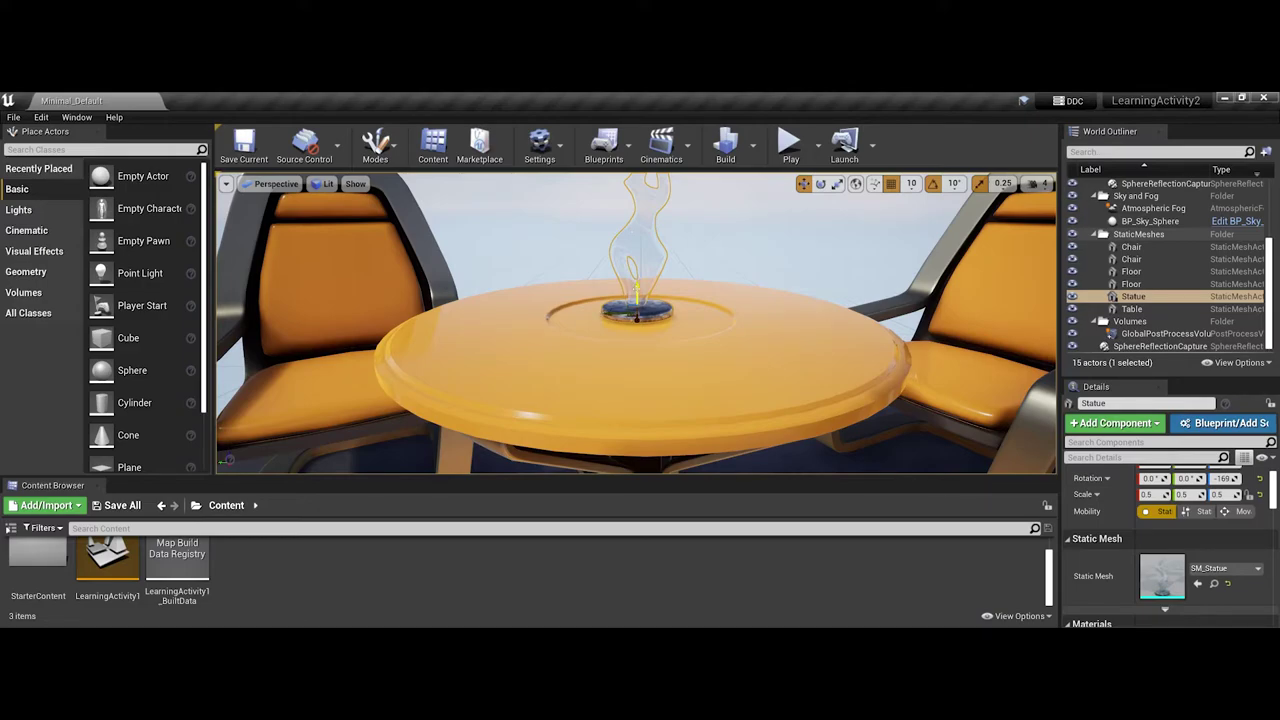
pyautogui.moveTo(638, 292); pyautogui.dragTo(638, 326)
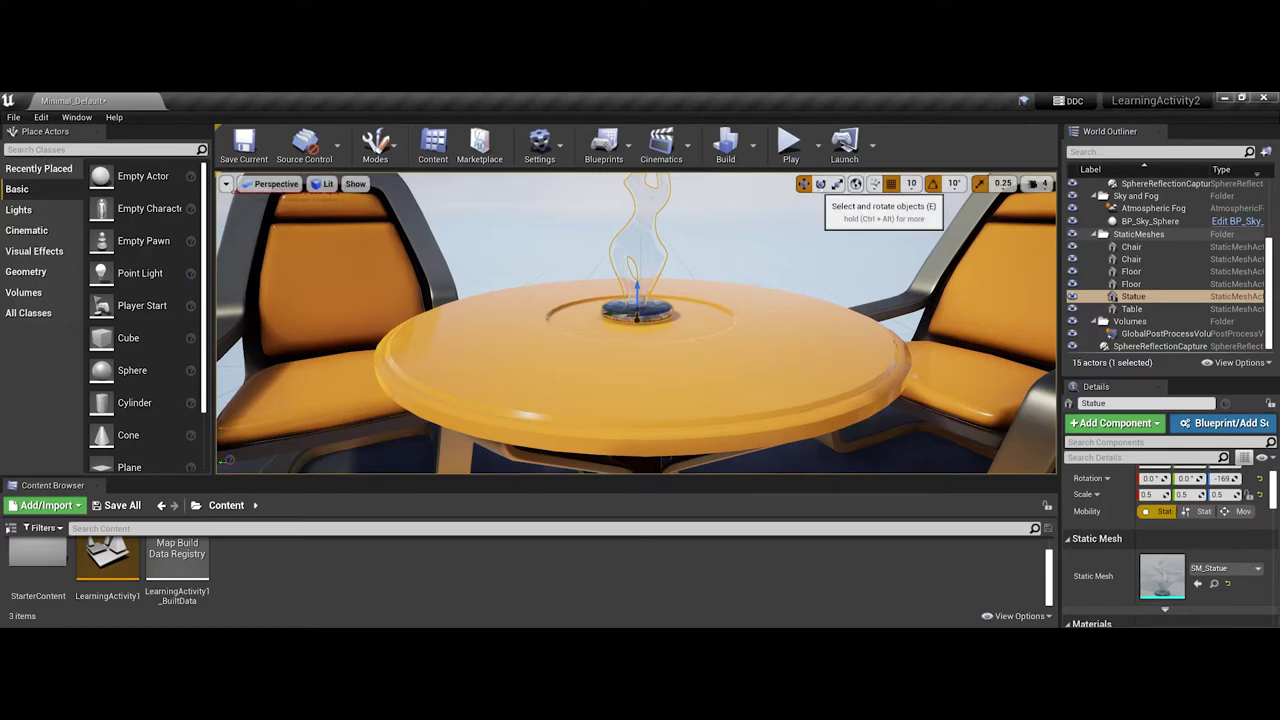
# Rotate the statue with the Rotate tool and scale it uniformly to 1.0 with the Scale tool
pyautogui.click(820, 184)
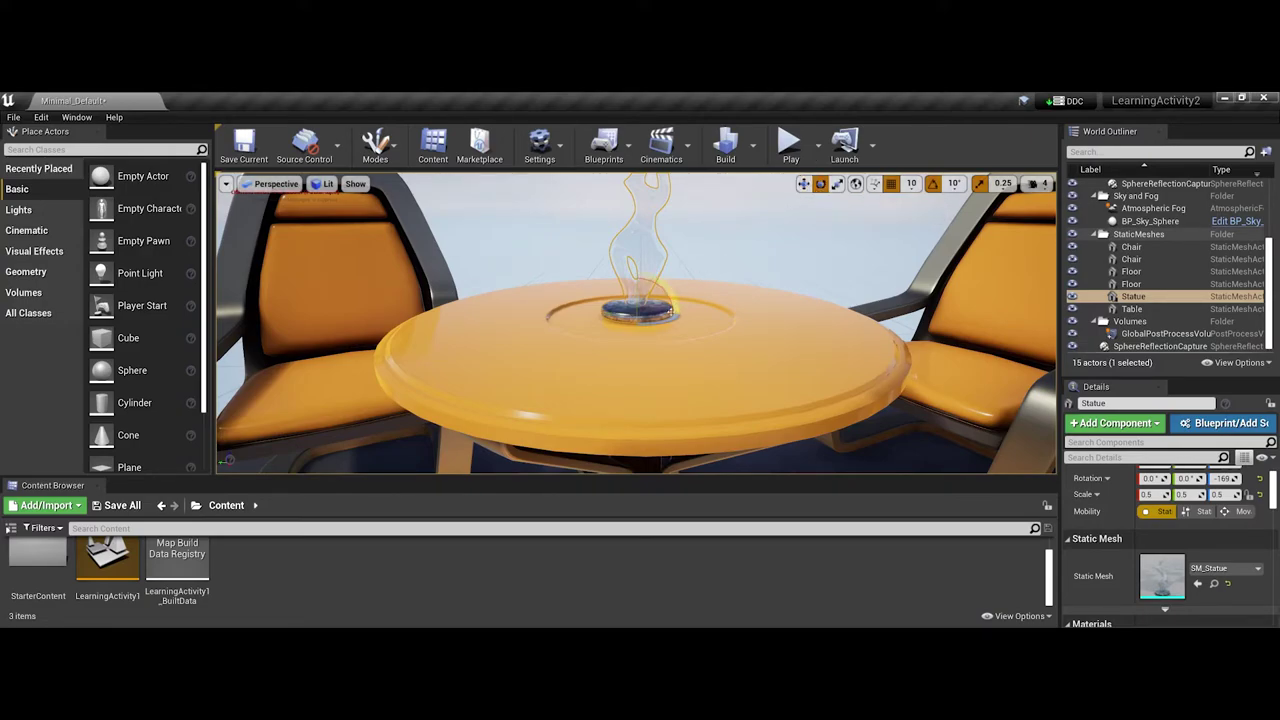
pyautogui.moveTo(668, 286)
pyautogui.mouseDown()
pyautogui.moveTo(694, 310)
pyautogui.moveTo(657, 310)
pyautogui.moveTo(654, 286)
pyautogui.mouseUp()
pyautogui.click(837, 183)
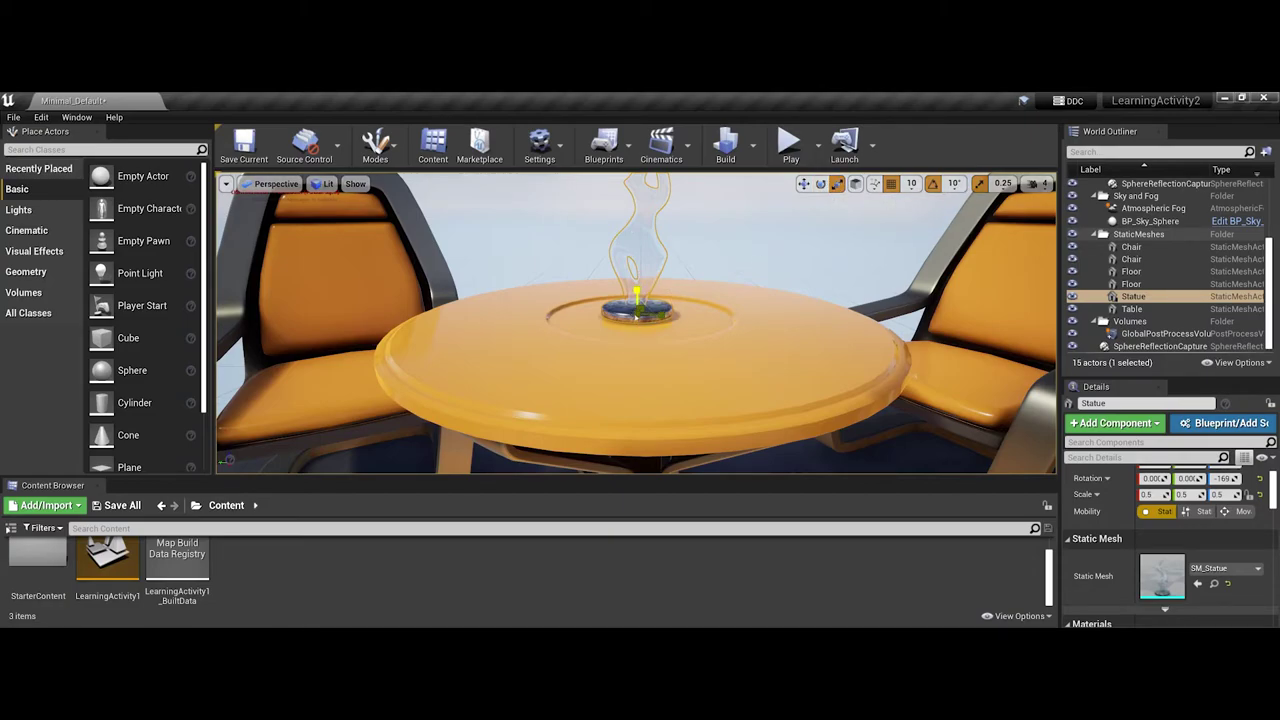
pyautogui.moveTo(637, 314)
pyautogui.mouseDown()
pyautogui.moveTo(632, 326)
pyautogui.moveTo(641, 298)
pyautogui.mouseUp()
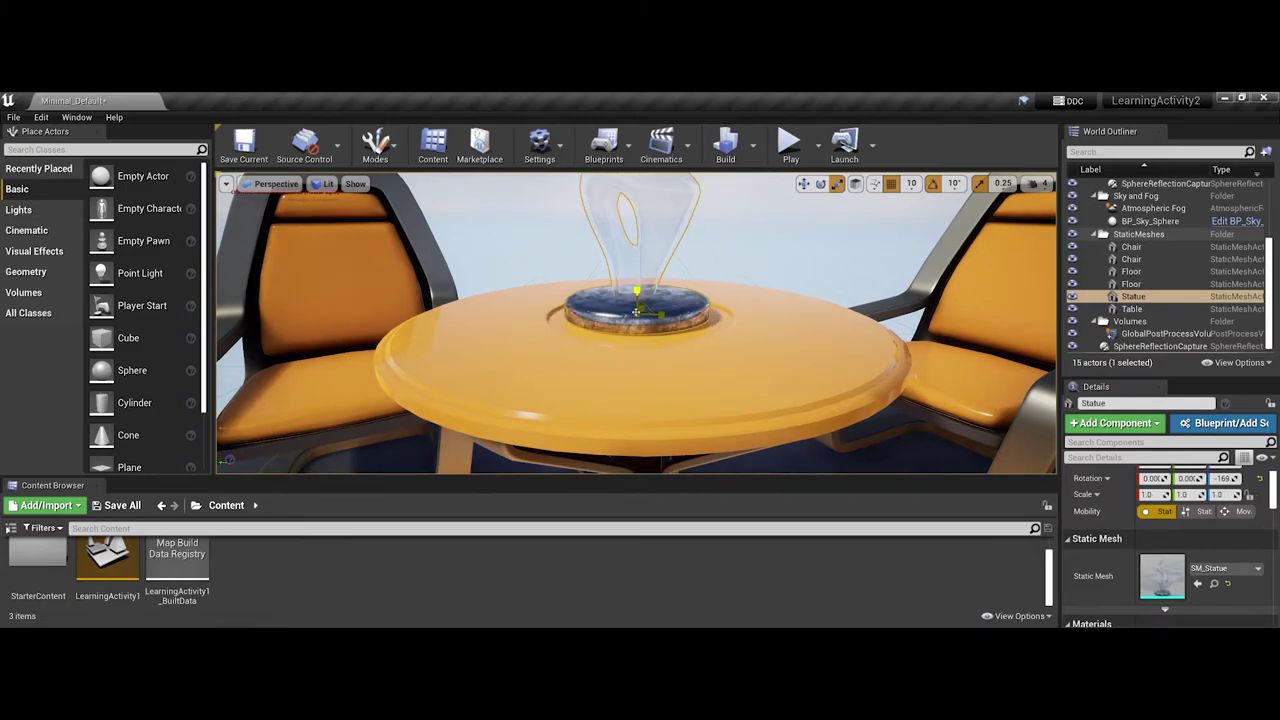
pyautogui.scroll(-5, 636, 311)
pyautogui.scroll(-2, 636, 311)
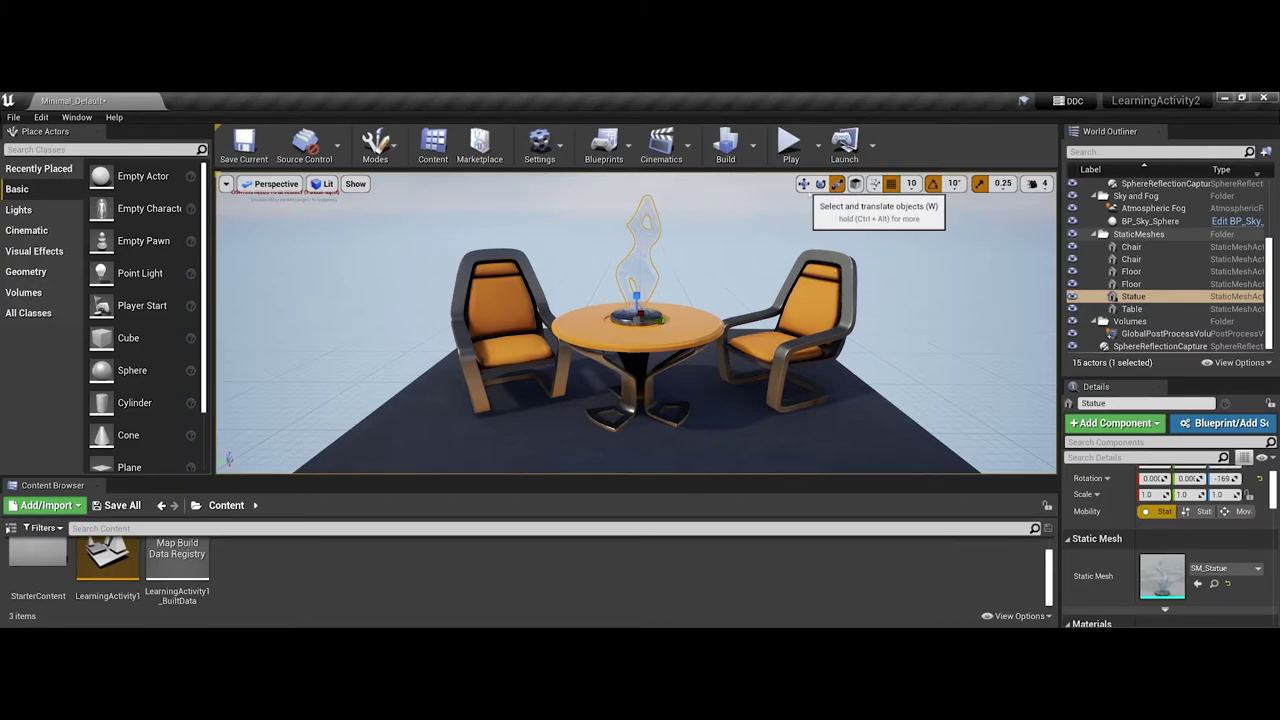
# Fly around the table and chairs and cycle the statue's gizmo through the translate, rotate and scale modes
pyautogui.press('w')
pyautogui.press('e')
pyautogui.press('r')
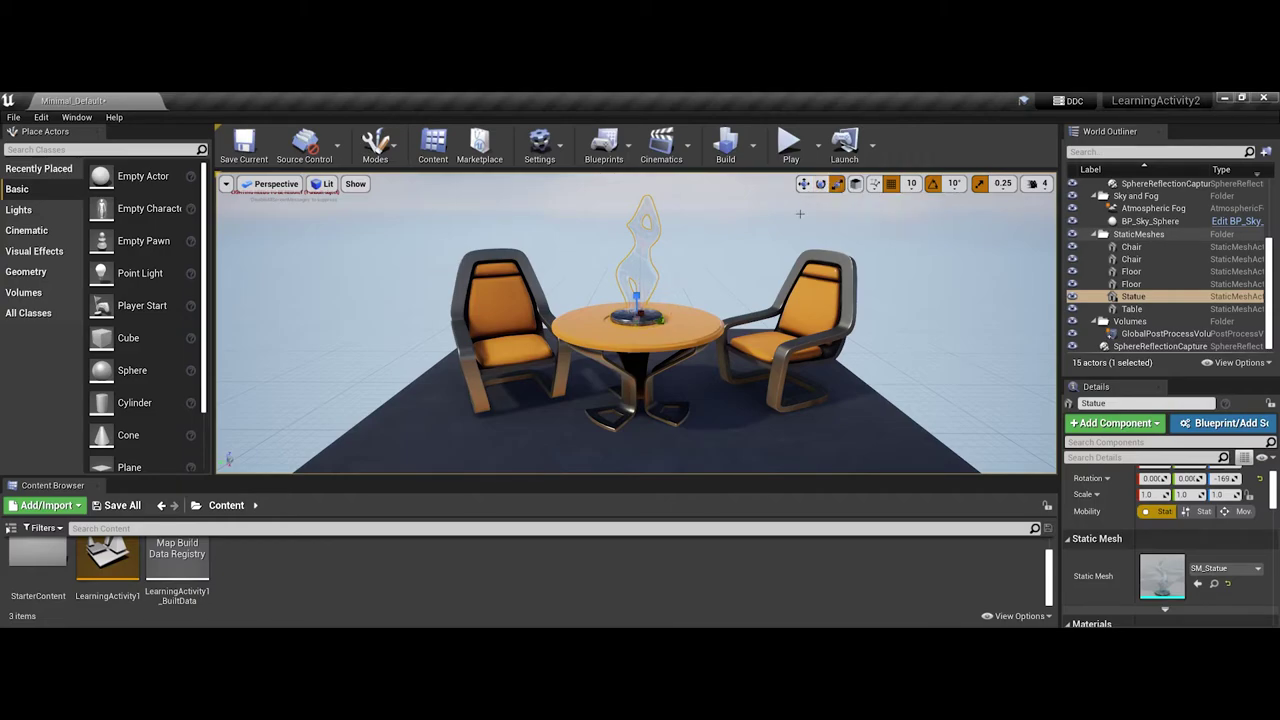
pyautogui.moveTo(740, 260); pyautogui.dragTo(705, 338)
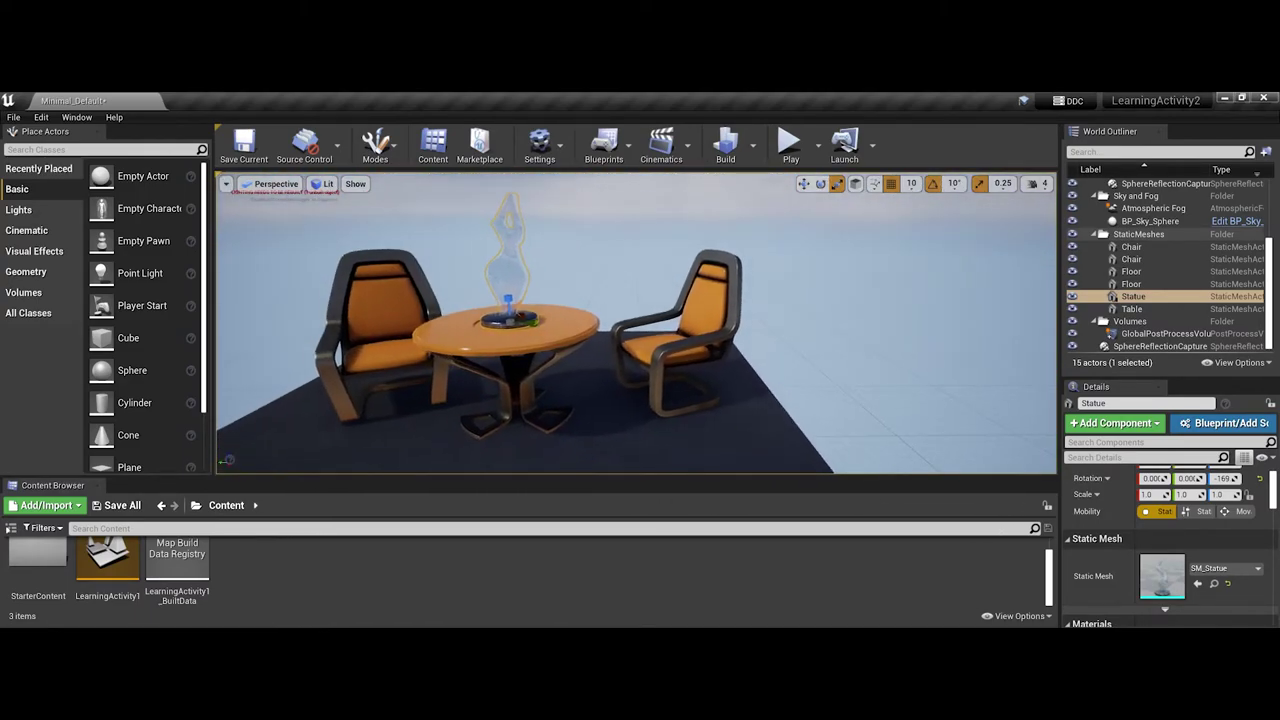
pyautogui.moveTo(798, 230)
pyautogui.mouseDown(button='right')
pyautogui.moveTo(760, 230)
pyautogui.moveTo(798, 230)
pyautogui.mouseUp(button='right')
pyautogui.press('w')
pyautogui.press('w')
pyautogui.press('e')
pyautogui.press('r')
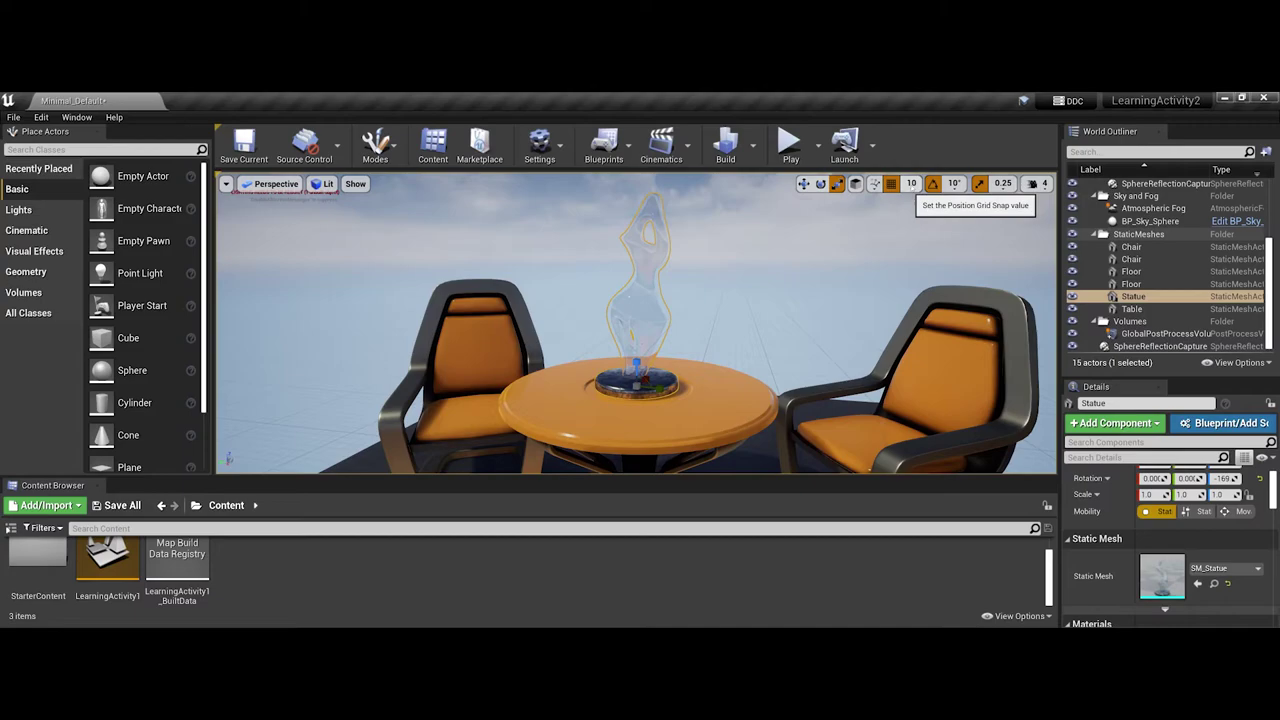
# Try moving the statue along the tabletop at the current position snap and at snap size 1, and return the snap size to 10
pyautogui.press('w')
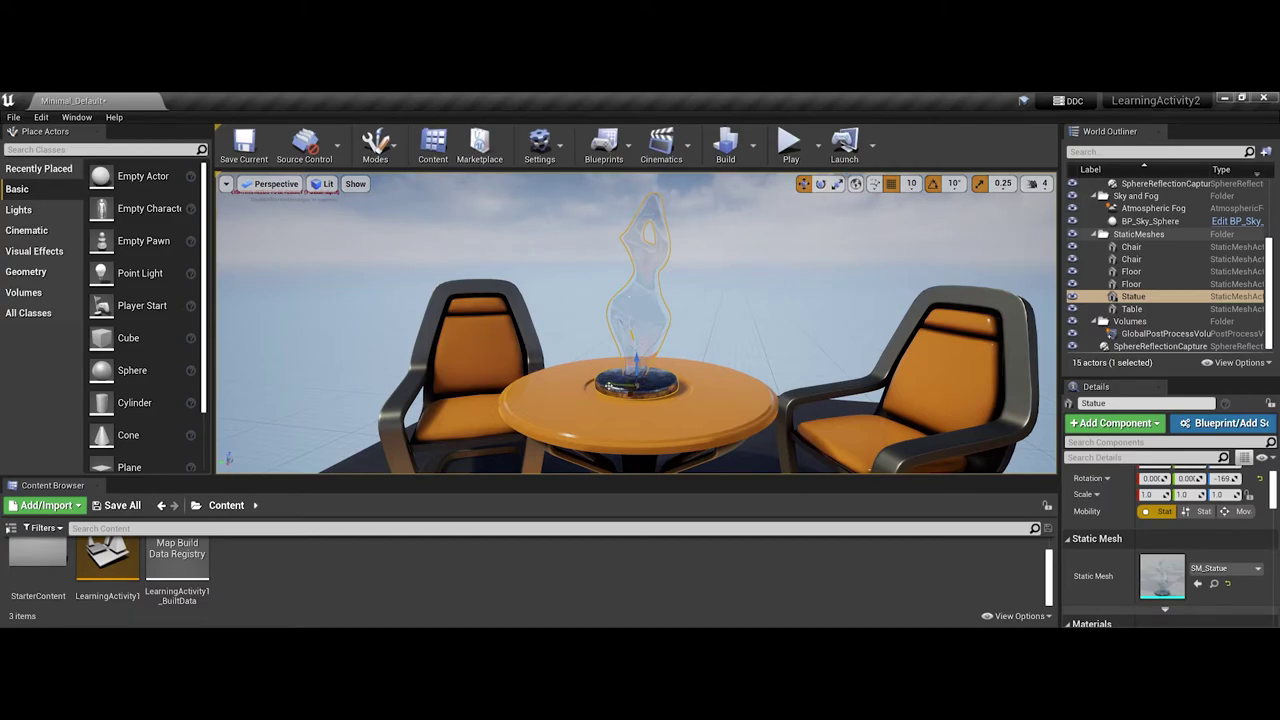
pyautogui.moveTo(608, 385)
pyautogui.mouseDown()
pyautogui.moveTo(536, 384)
pyautogui.moveTo(675, 389)
pyautogui.moveTo(612, 386)
pyautogui.mouseUp()
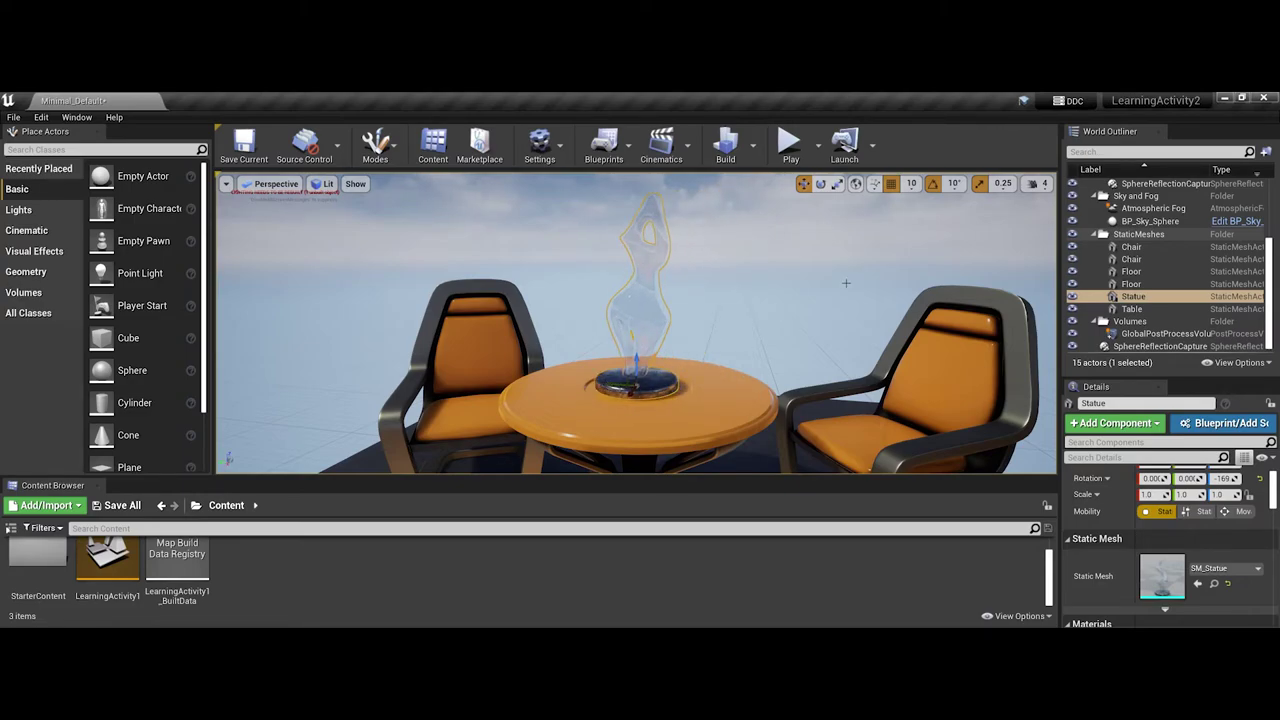
pyautogui.click(911, 184)
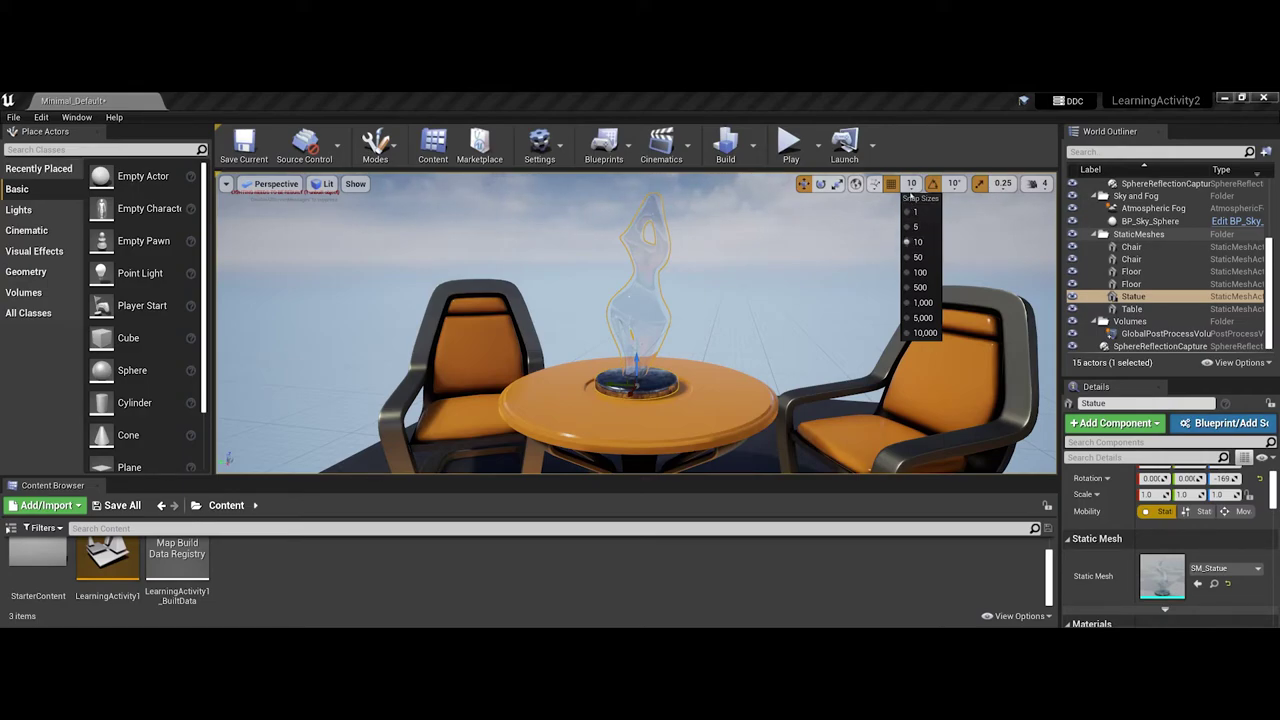
pyautogui.click(914, 211)
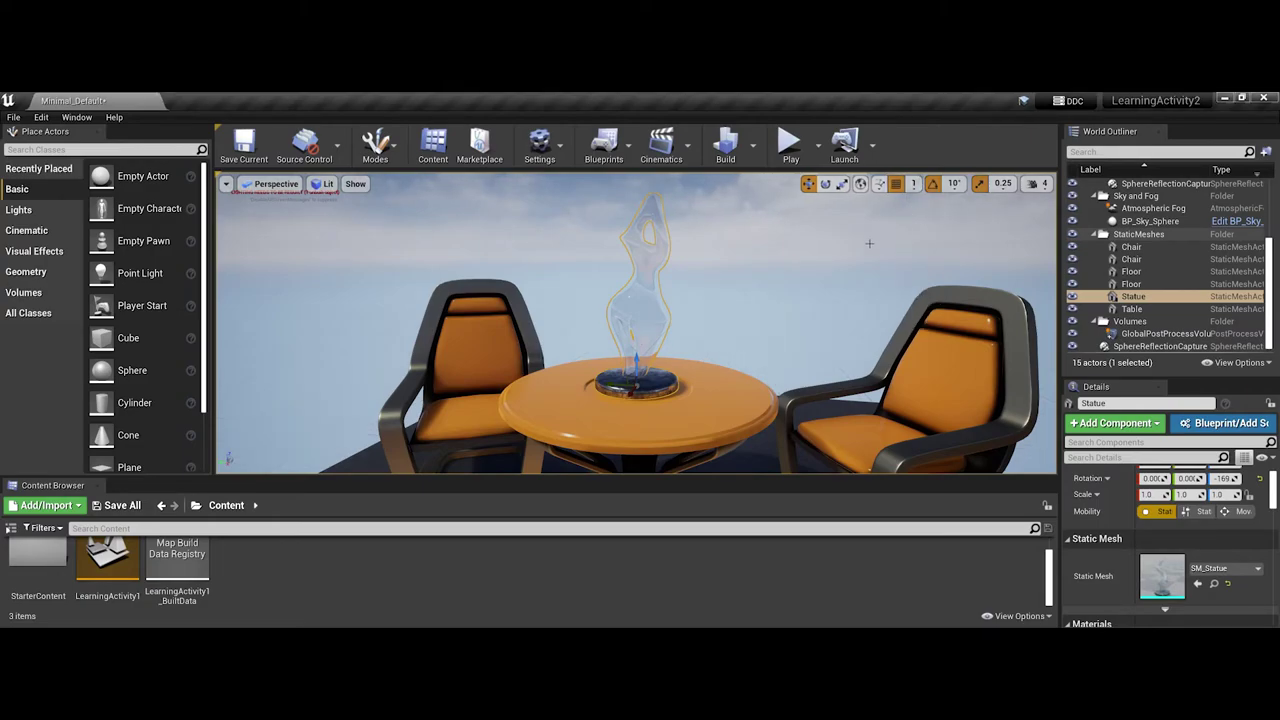
pyautogui.moveTo(610, 385)
pyautogui.mouseDown()
pyautogui.moveTo(586, 381)
pyautogui.moveTo(635, 382)
pyautogui.moveTo(611, 381)
pyautogui.mouseUp()
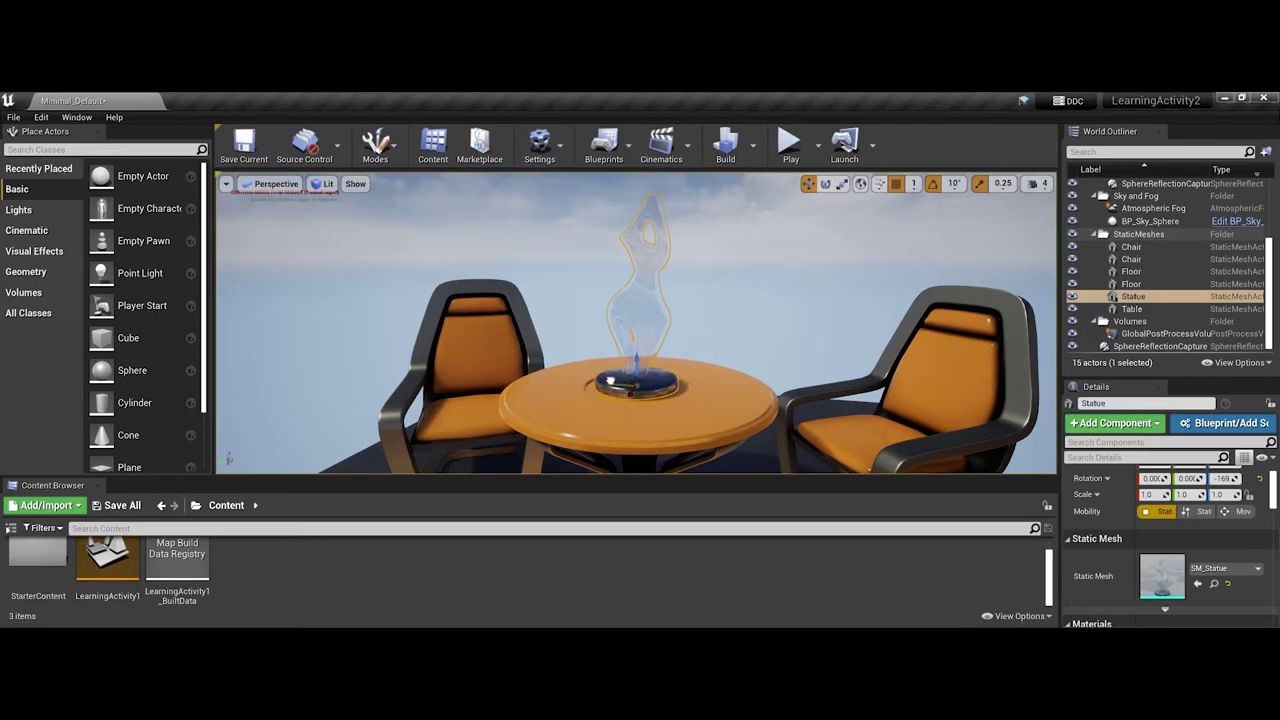
pyautogui.click(913, 184)
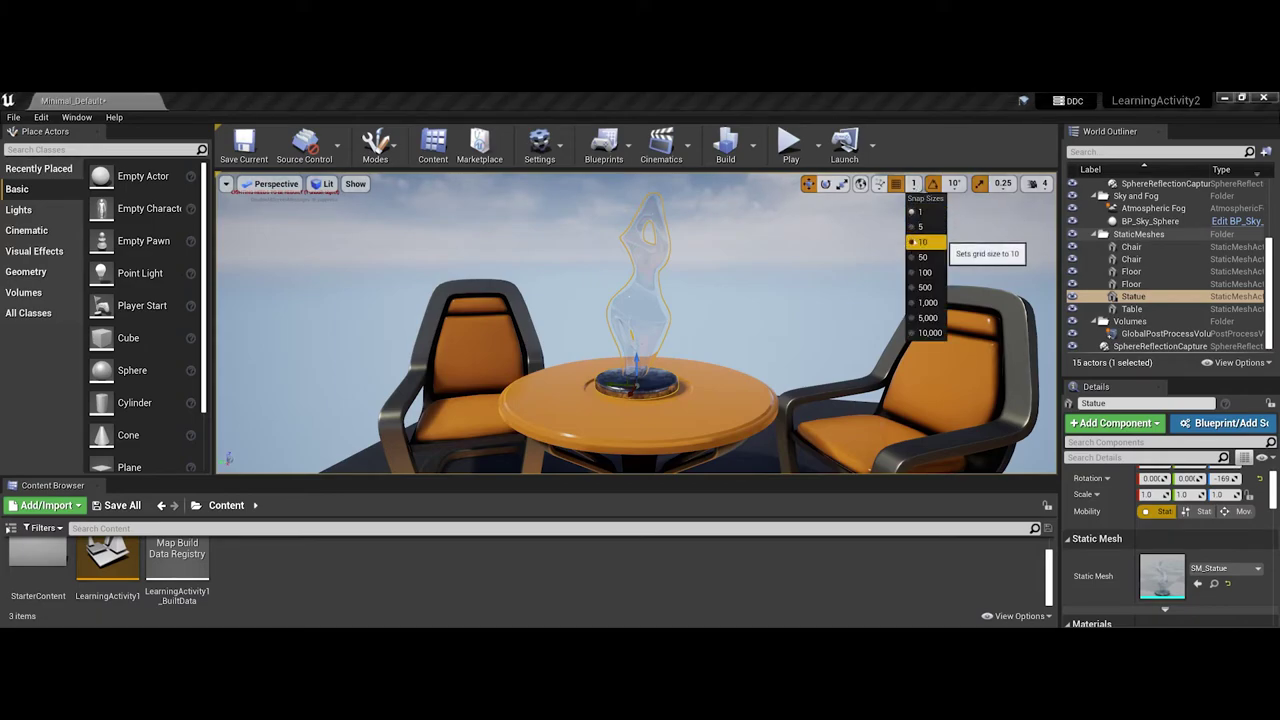
pyautogui.click(921, 242)
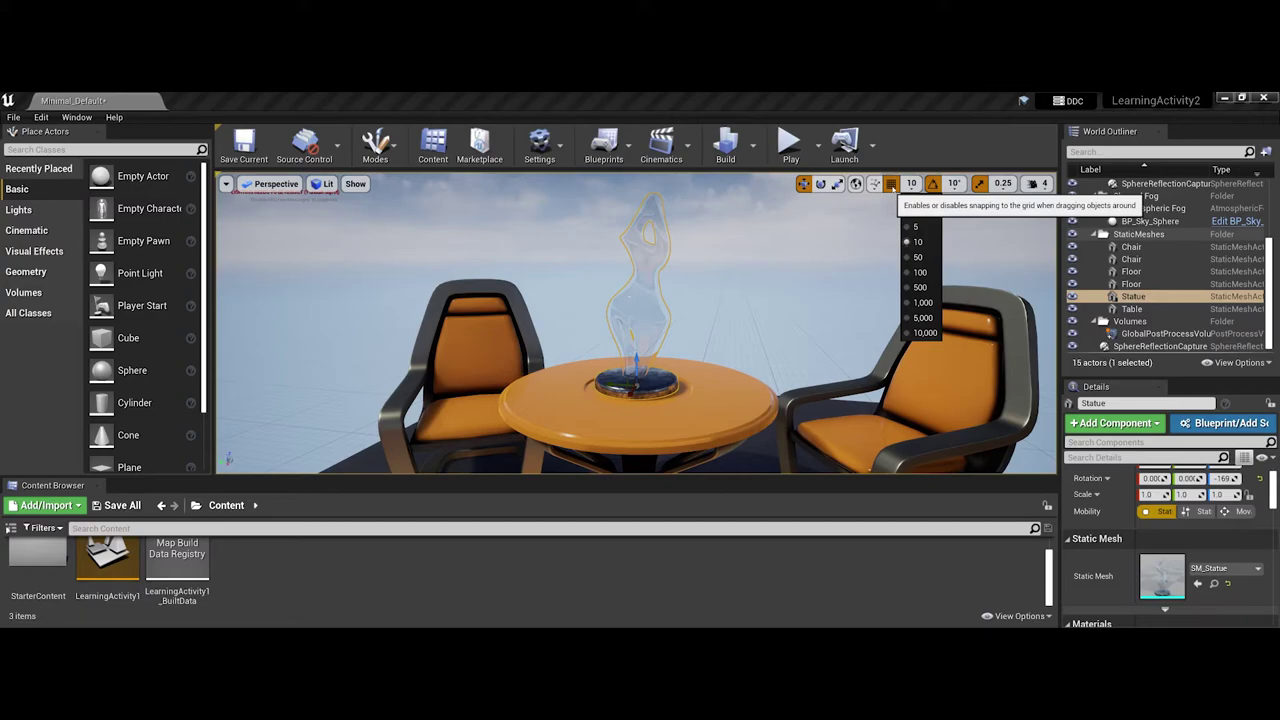
# Move the statue freely across the tabletop with position grid snapping turned off, and turn the snapping back on
pyautogui.click(891, 184)
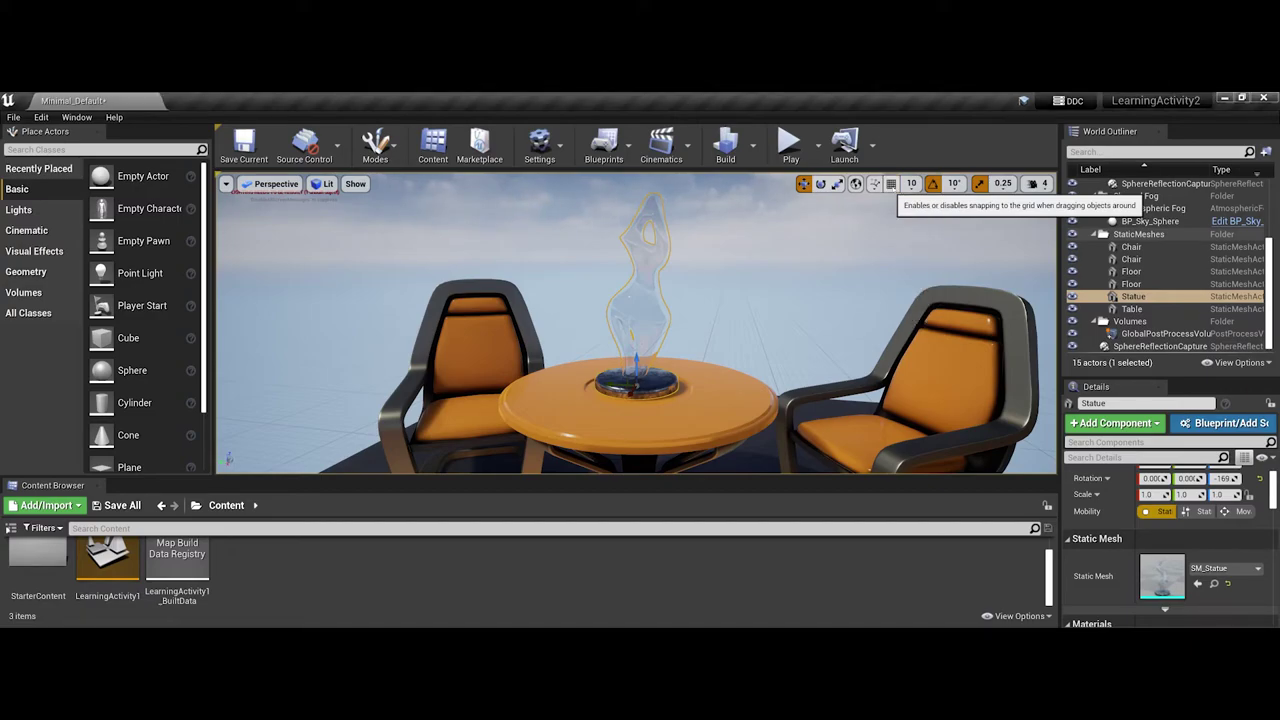
pyautogui.moveTo(606, 384); pyautogui.dragTo(646, 379)
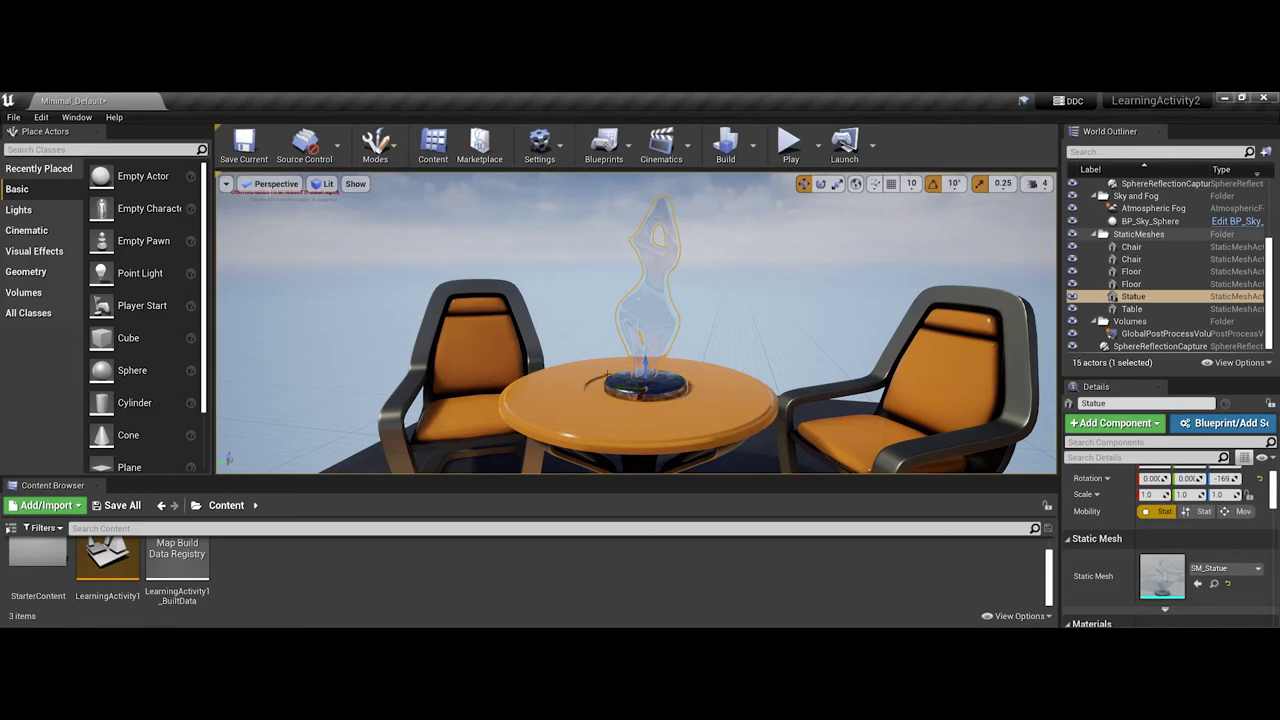
pyautogui.click(891, 184)
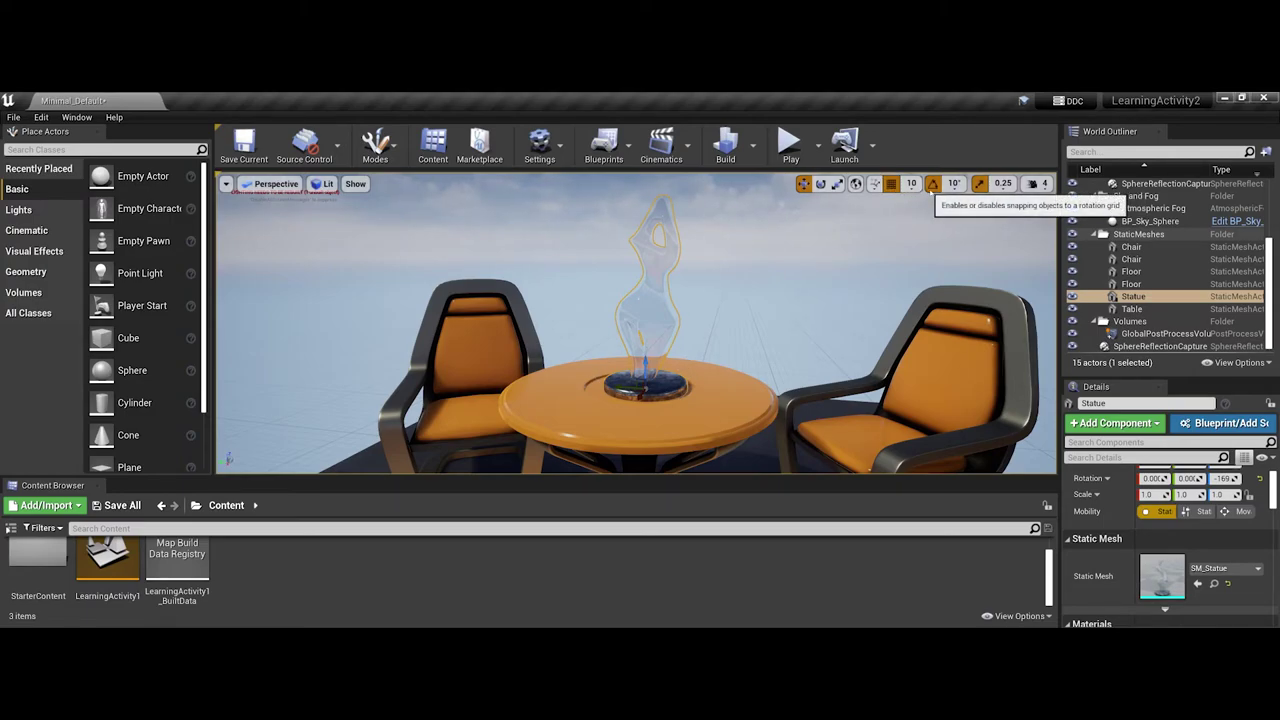
# Rotate the statue with the 10° rotation snap, and again freely with rotation snapping turned off
pyautogui.press('e')
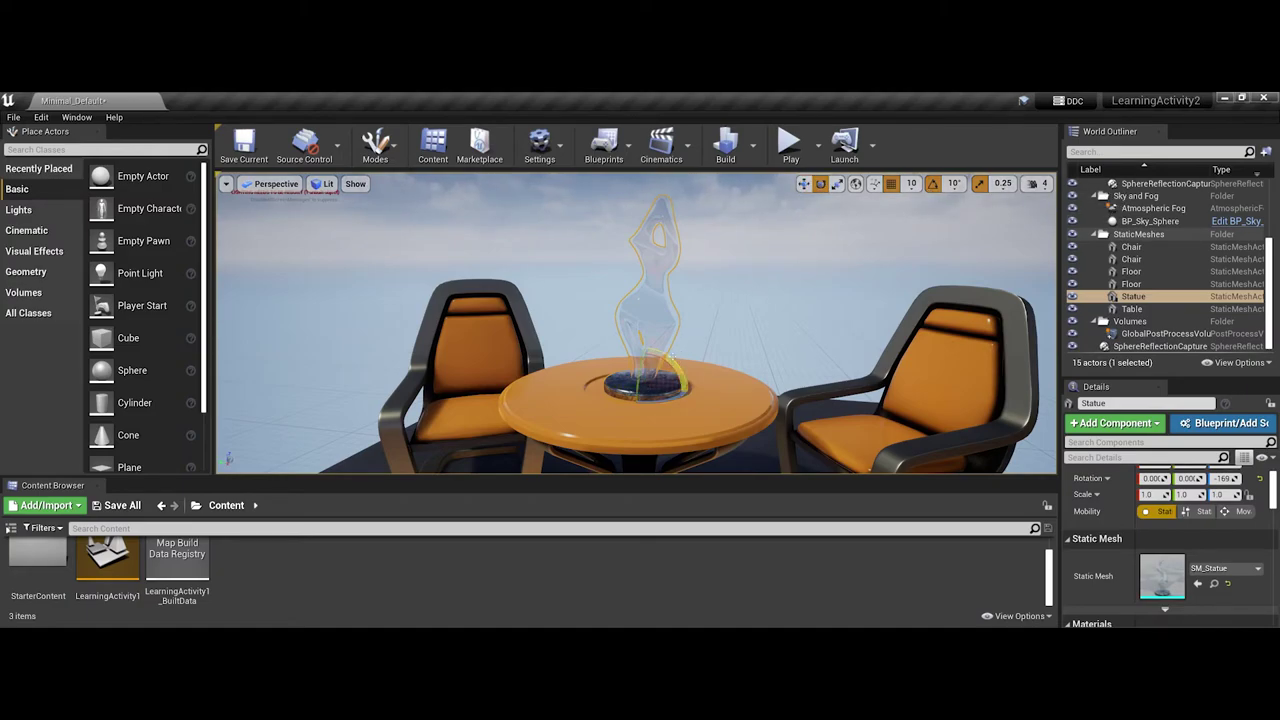
pyautogui.moveTo(673, 357)
pyautogui.mouseDown()
pyautogui.moveTo(696, 340)
pyautogui.moveTo(680, 364)
pyautogui.moveTo(650, 347)
pyautogui.moveTo(673, 356)
pyautogui.mouseUp()
pyautogui.click(954, 184)
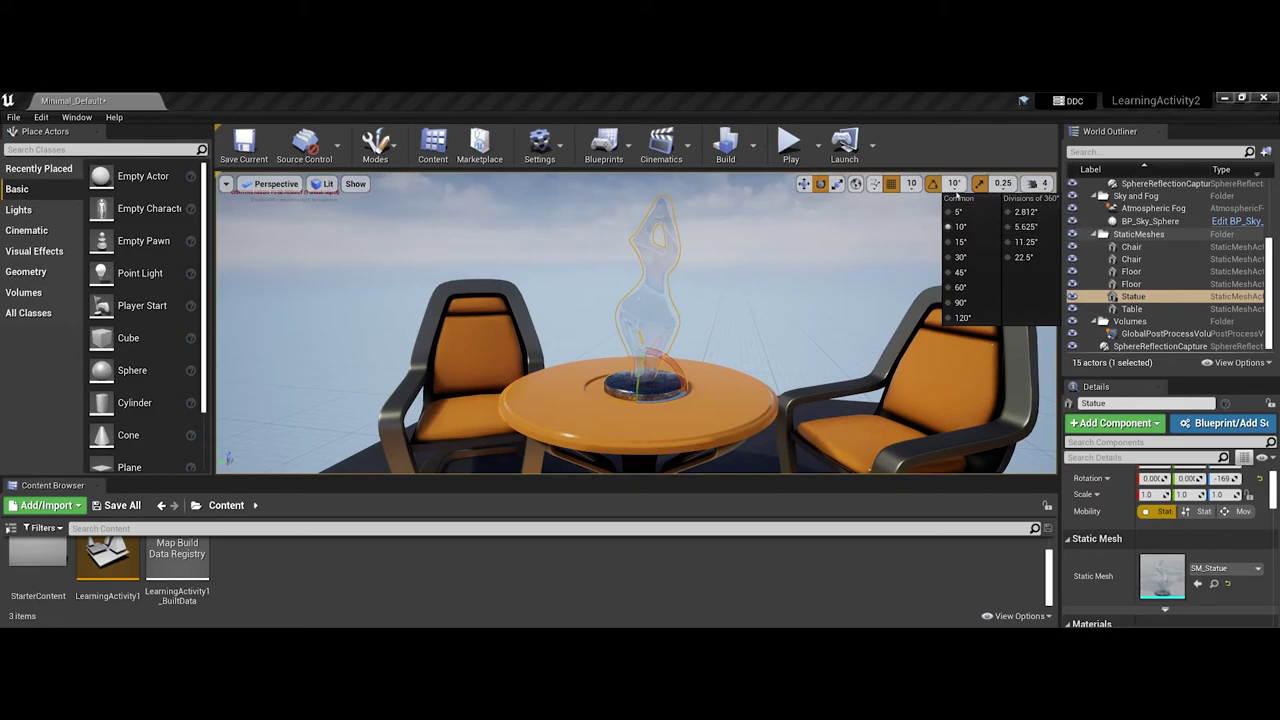
pyautogui.click(911, 184)
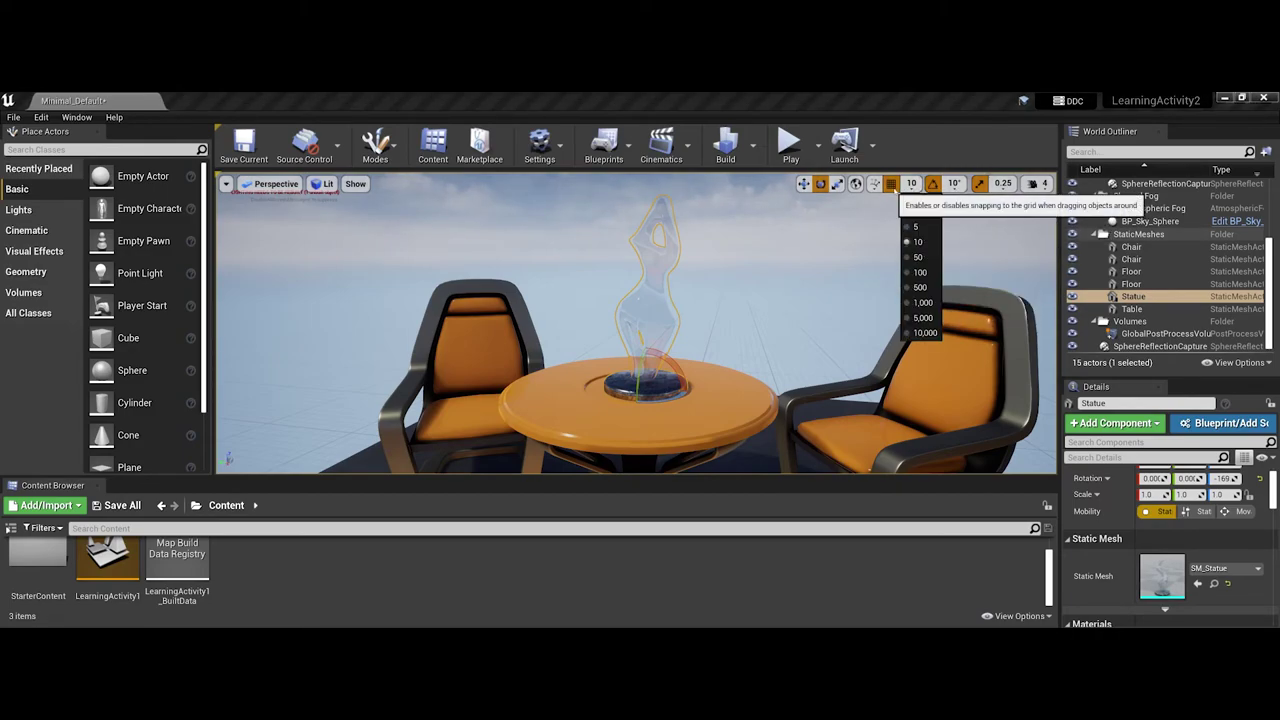
pyautogui.click(954, 184)
pyautogui.click(932, 184)
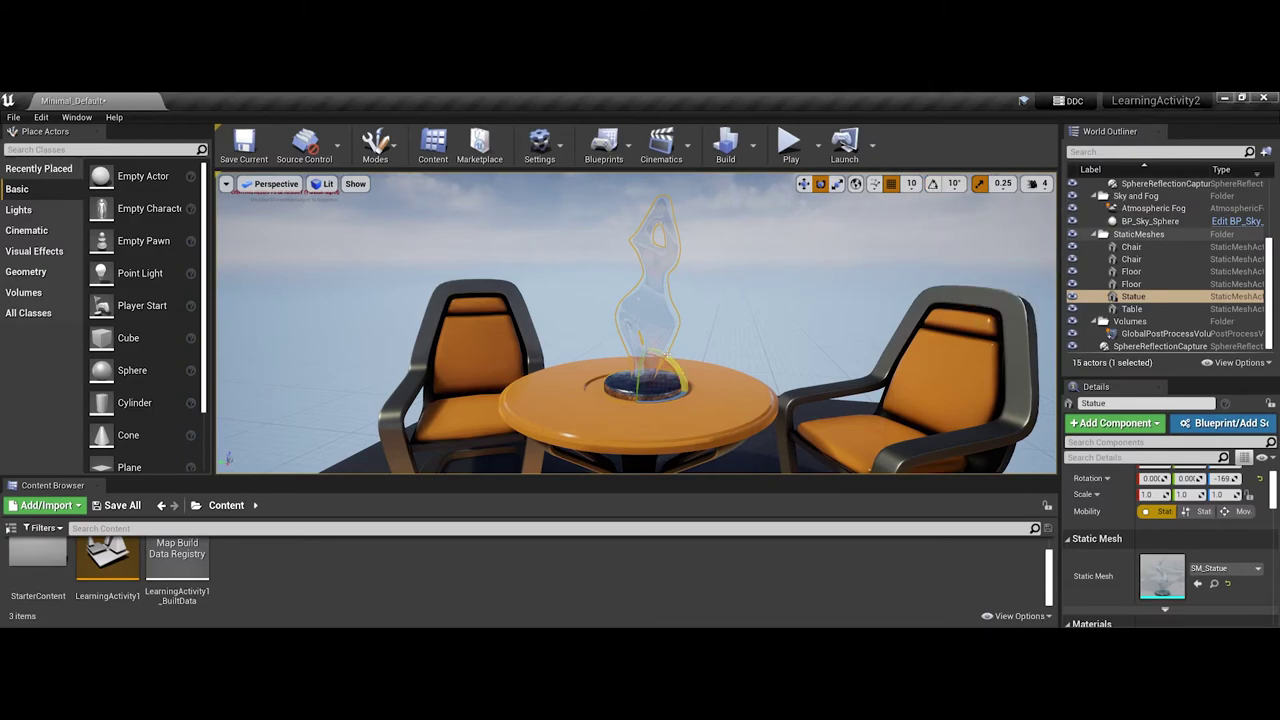
pyautogui.moveTo(660, 356)
pyautogui.mouseDown()
pyautogui.moveTo(668, 345)
pyautogui.moveTo(628, 342)
pyautogui.moveTo(648, 337)
pyautogui.moveTo(666, 356)
pyautogui.mouseUp()
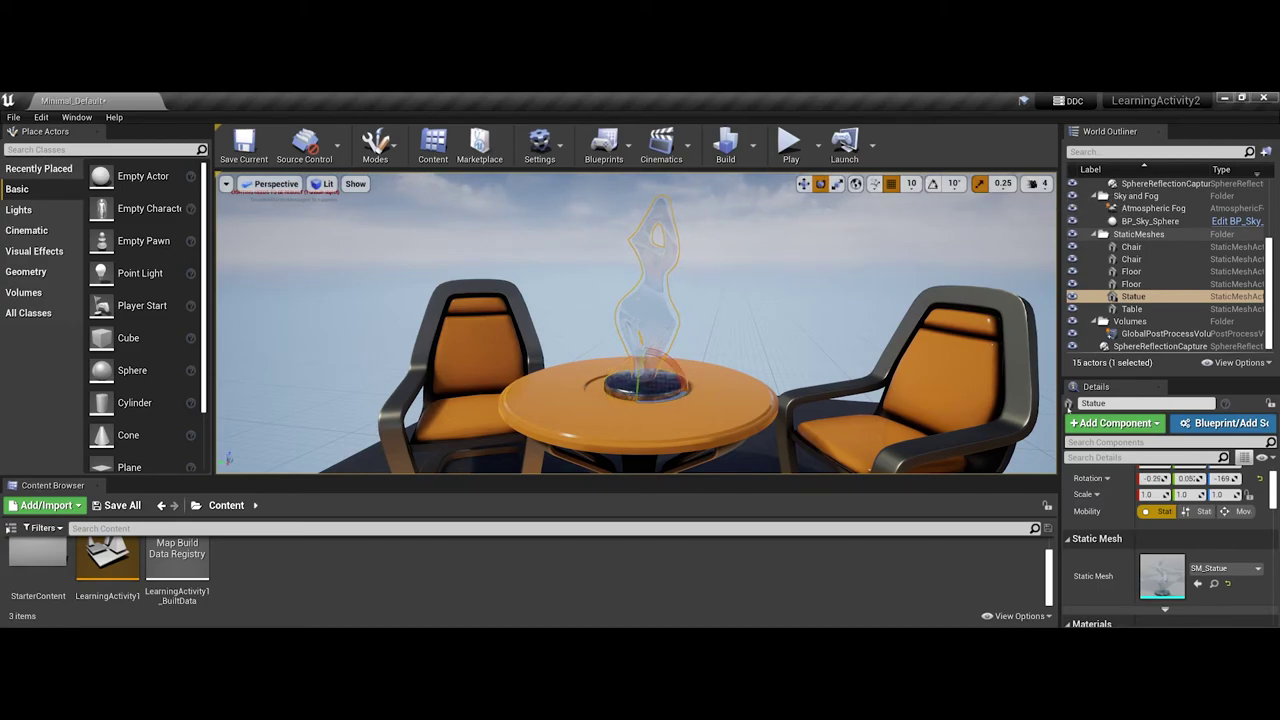
# Set the statue's rotation to 0 on all three axes and turn rotation snapping back on
pyautogui.scroll(1, 1155, 494)
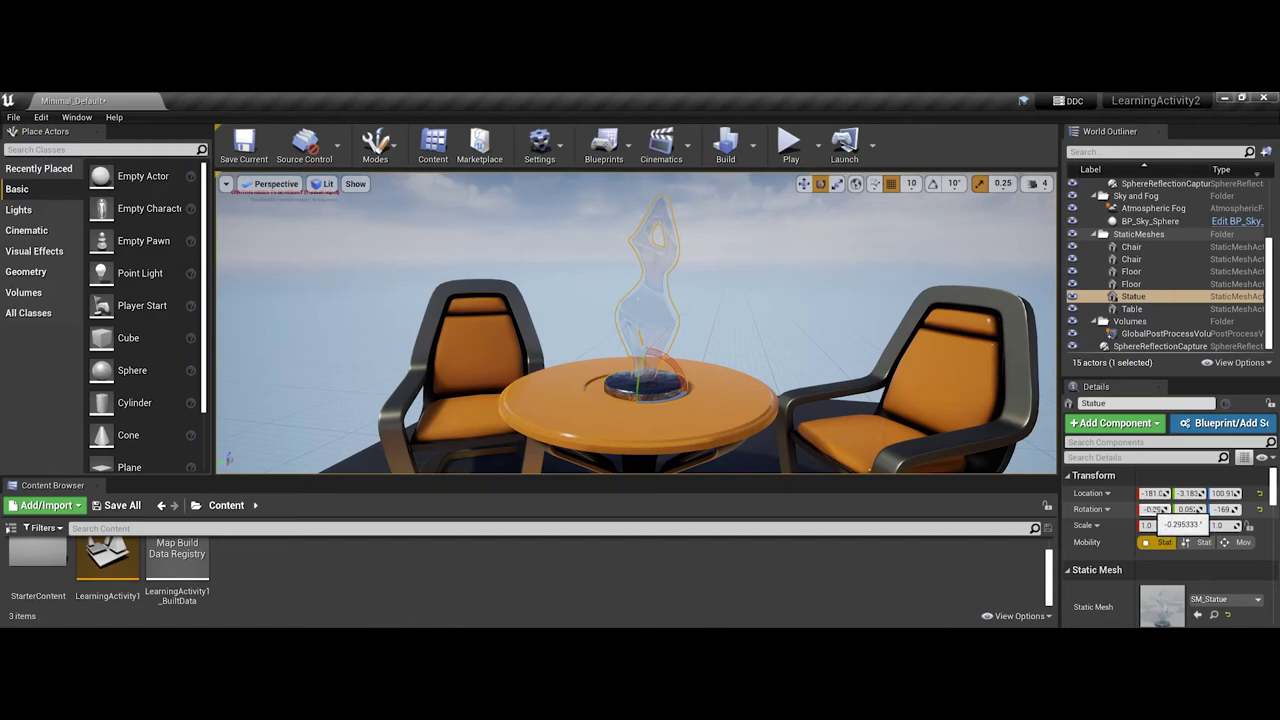
pyautogui.click(1155, 509)
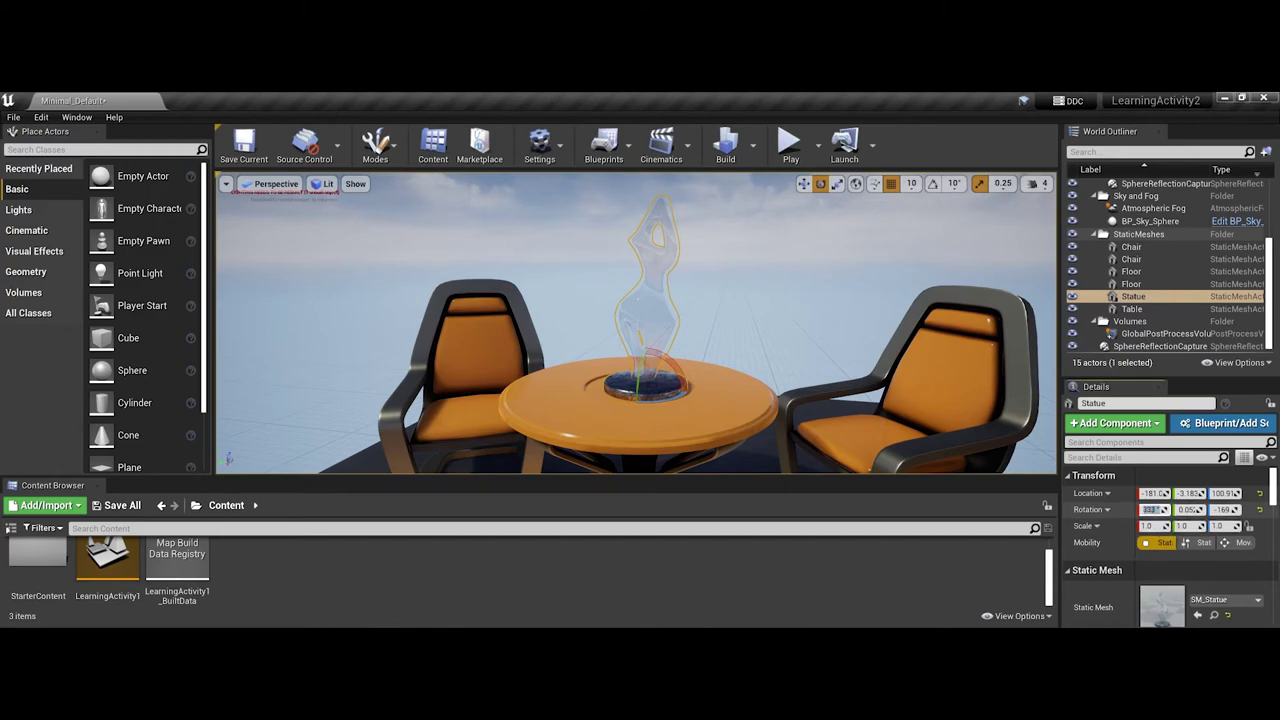
pyautogui.write('0')
pyautogui.press('Tab')
pyautogui.write('0')
pyautogui.press('Tab')
pyautogui.write('0')
pyautogui.press('Return')
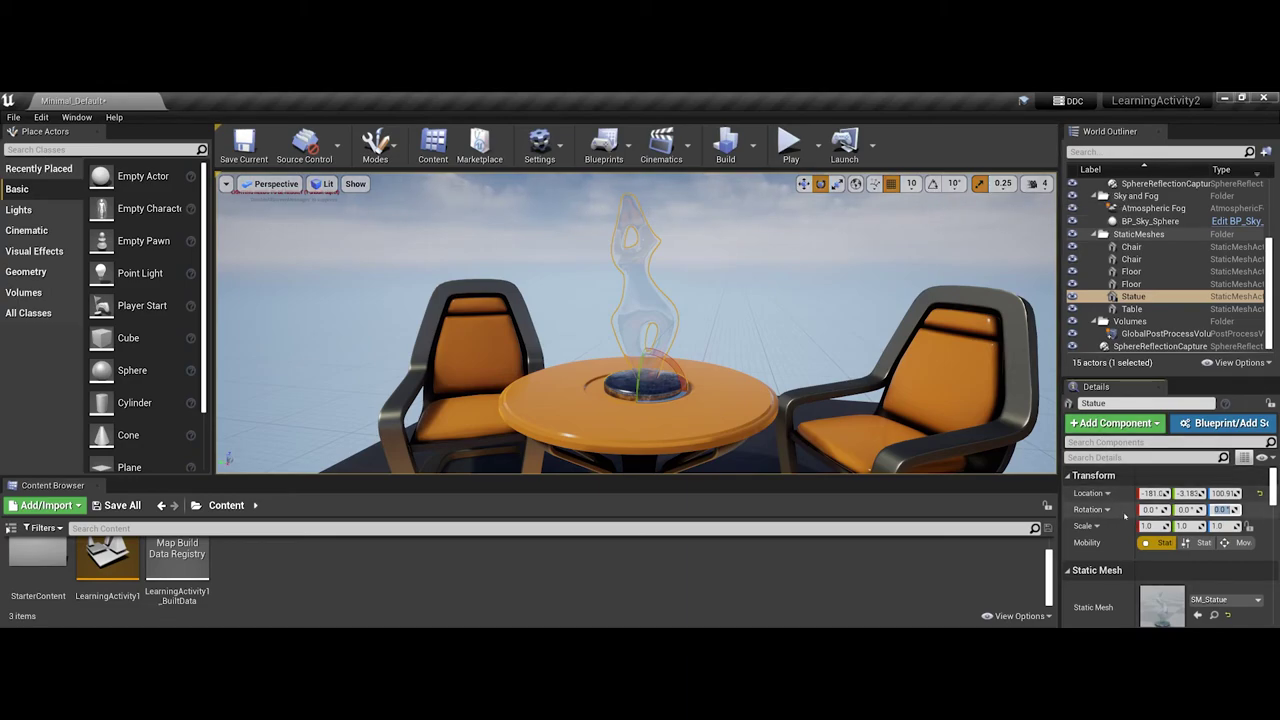
pyautogui.click(932, 184)
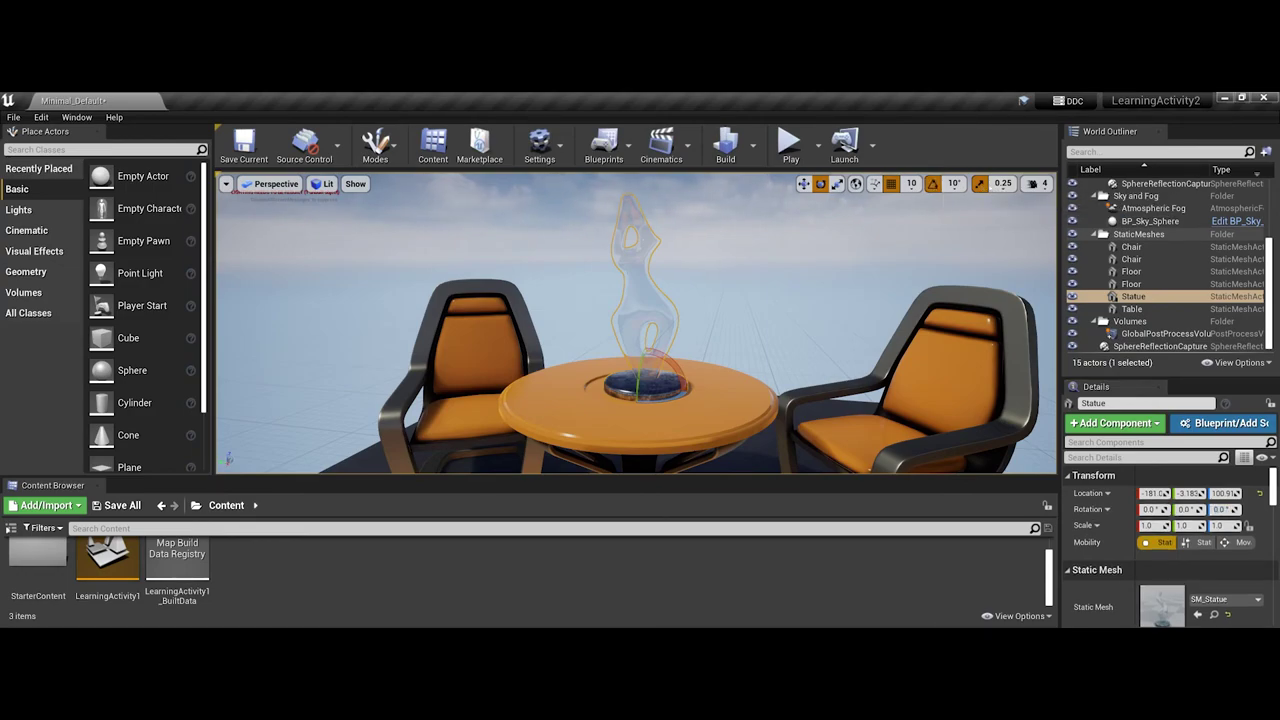
# Scale the statue uniformly to about 0.95 with scale snapping turned off, and turn the snapping back on
pyautogui.click(1003, 184)
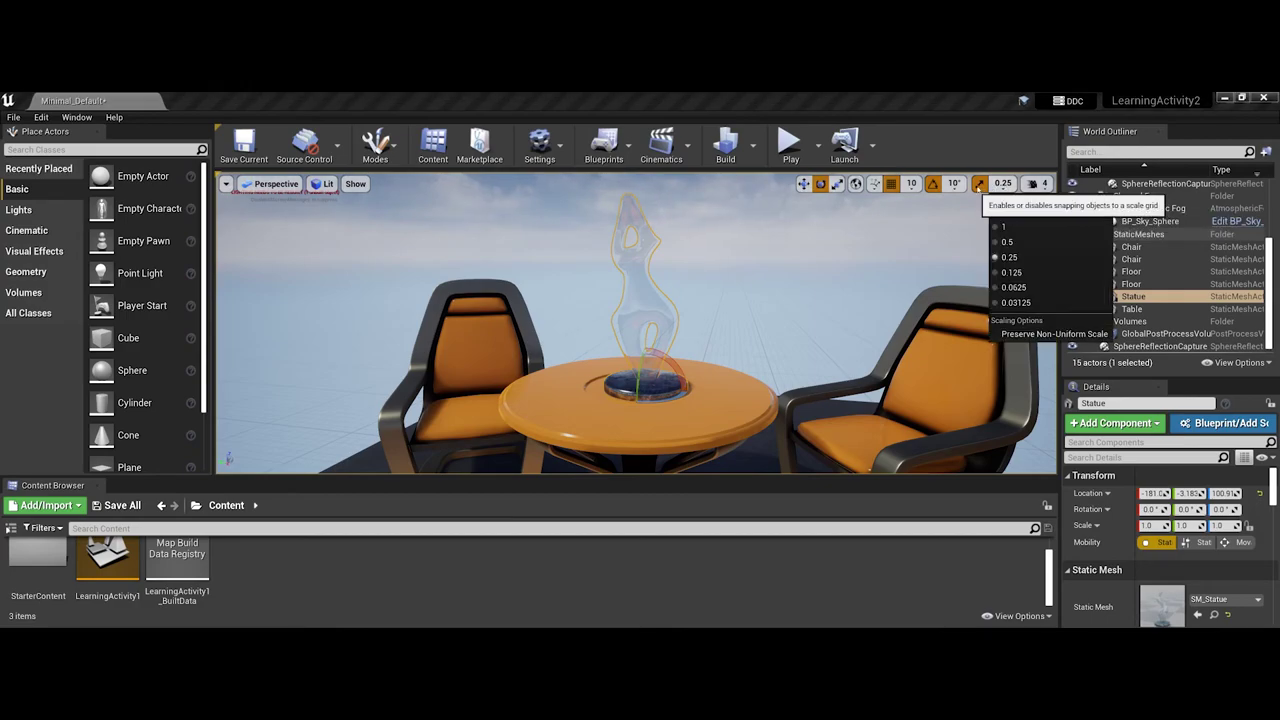
pyautogui.click(980, 187)
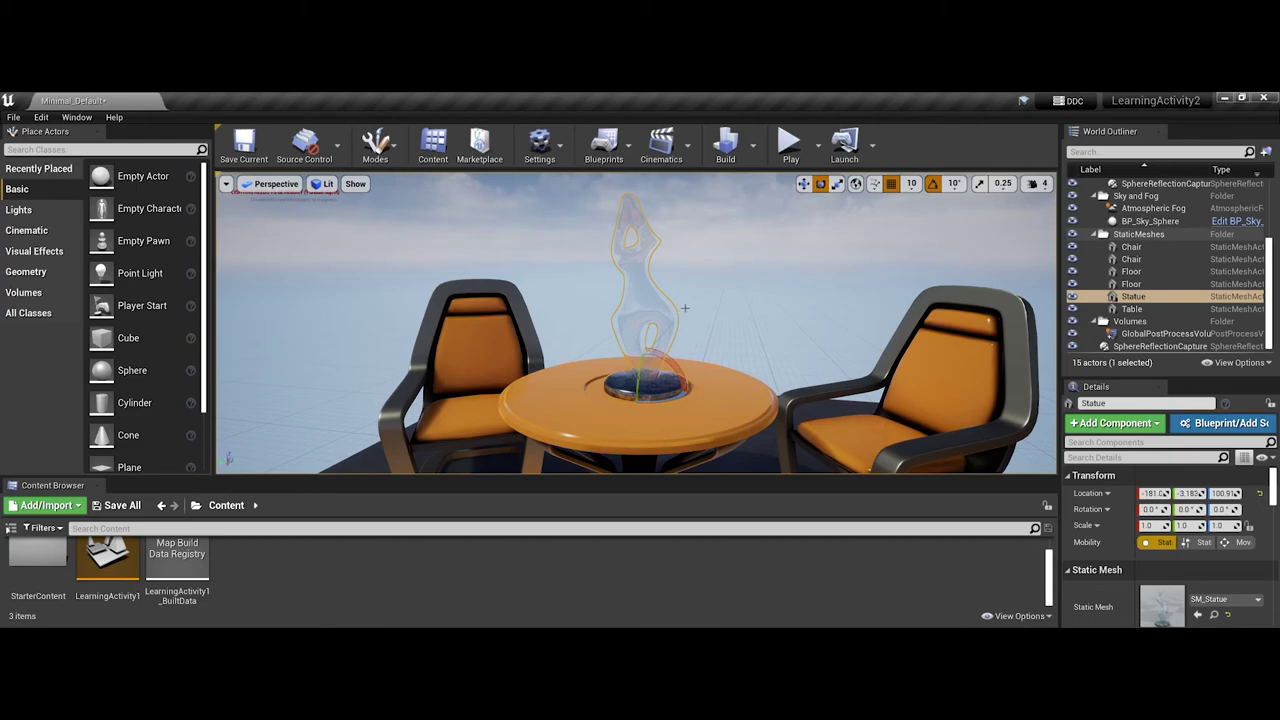
pyautogui.press('r')
pyautogui.moveTo(634, 378)
pyautogui.mouseDown()
pyautogui.moveTo(646, 362)
pyautogui.moveTo(646, 386)
pyautogui.mouseUp()
pyautogui.click(979, 183)
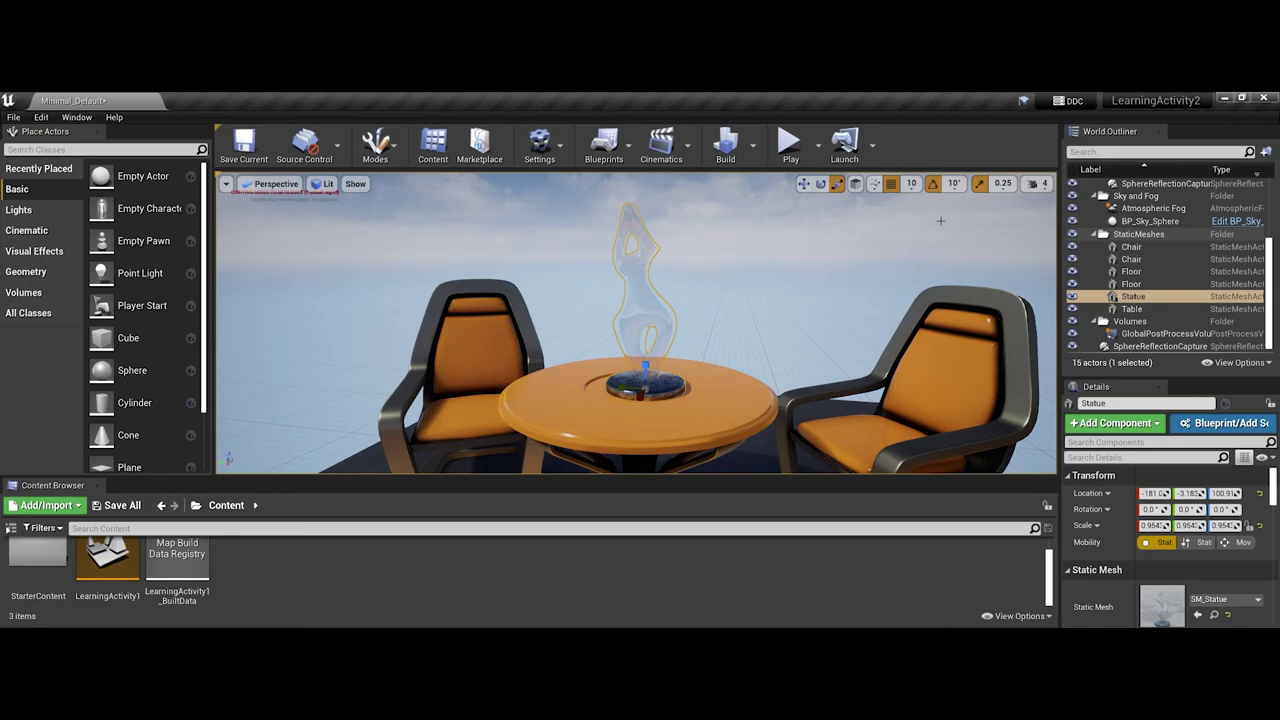
# Set the camera speed to 2 and fly around the furniture to test the slower movement
pyautogui.click(1037, 184)
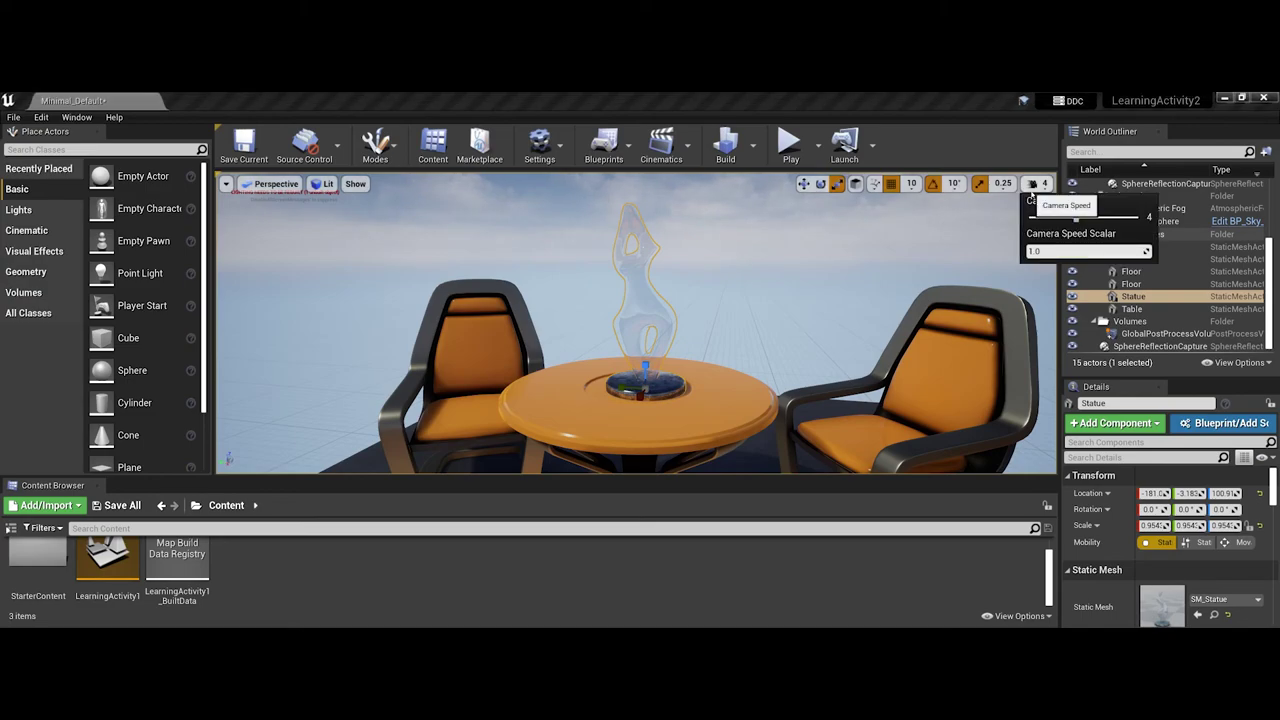
pyautogui.click(1075, 220)
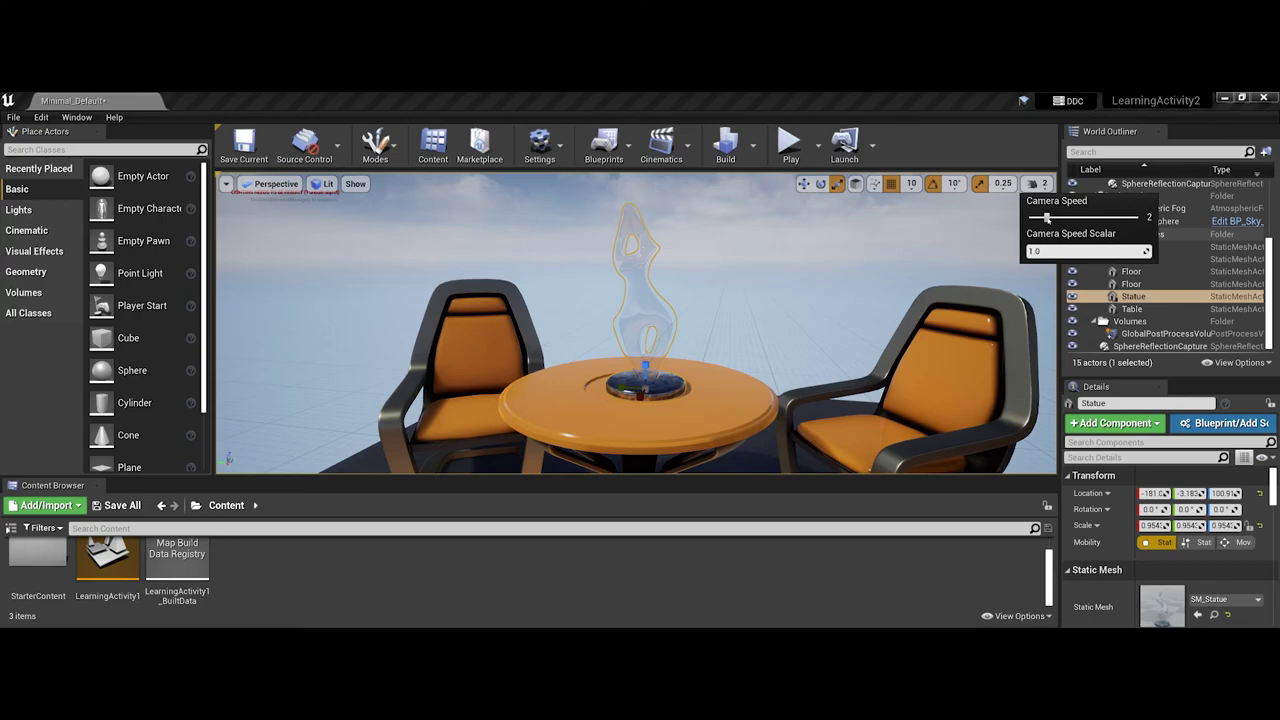
pyautogui.moveTo(953, 244); pyautogui.dragTo(876, 242, button='right')
pyautogui.press('d')
pyautogui.press('s')
pyautogui.press('a')
pyautogui.press('w')
# Raise the camera speed to 7 and fly through the scene to test the faster movement
pyautogui.click(1038, 183)
pyautogui.moveTo(1048, 217); pyautogui.dragTo(1120, 218)
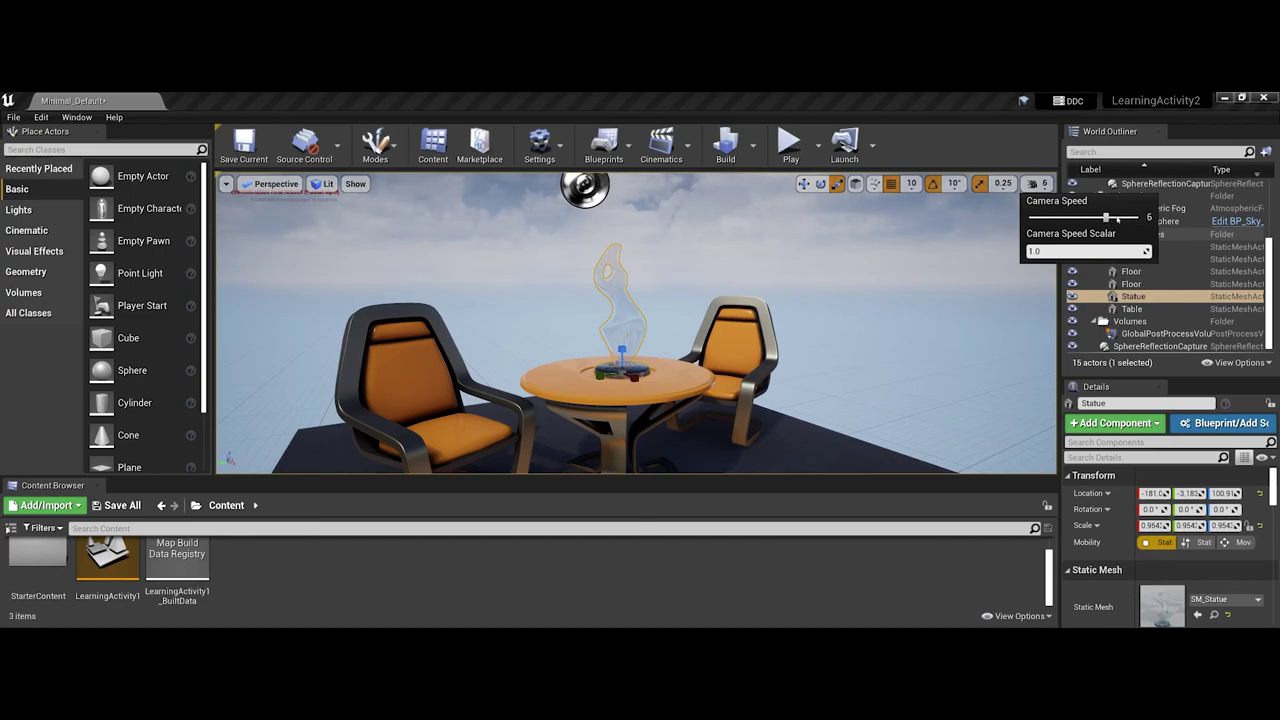
pyautogui.click(1131, 218)
pyautogui.moveTo(880, 262); pyautogui.dragTo(940, 275, button='right')
pyautogui.press('s')
pyautogui.press('w')
pyautogui.press('a')
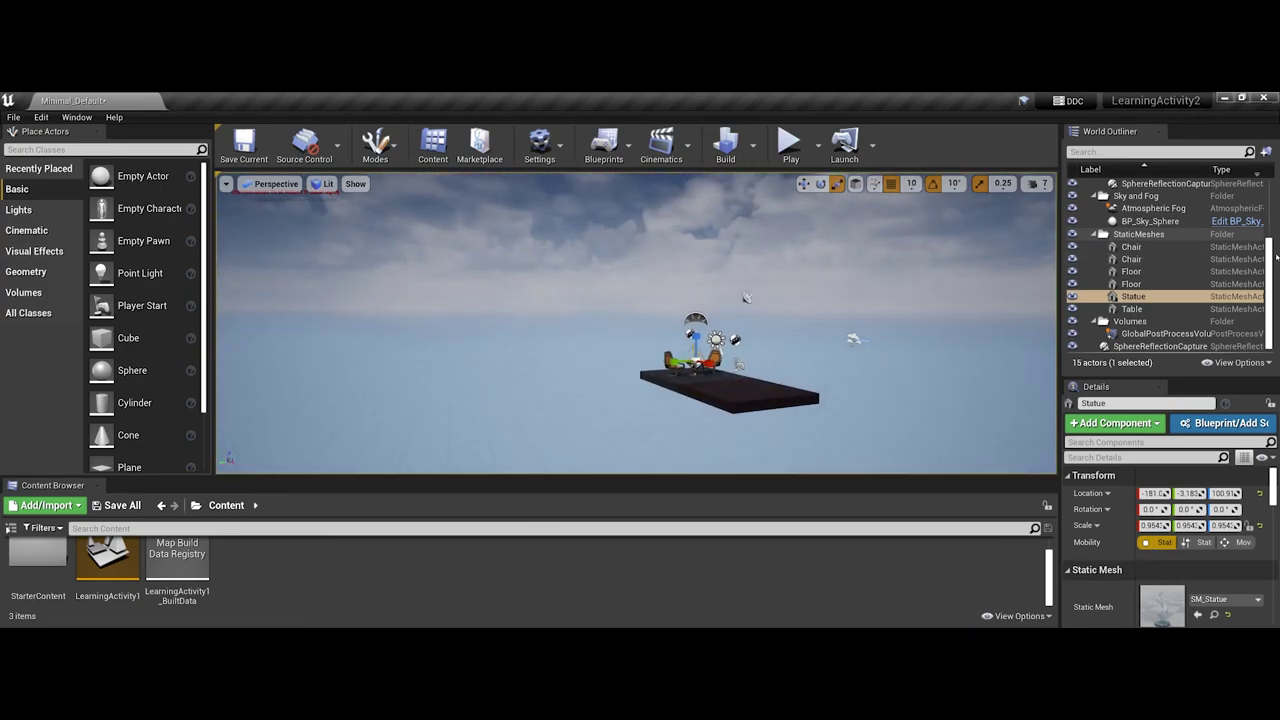
# Focus the view on the statue, set the camera speed to 4, and fly back to frame the furniture
pyautogui.doubleClick(1131, 297)
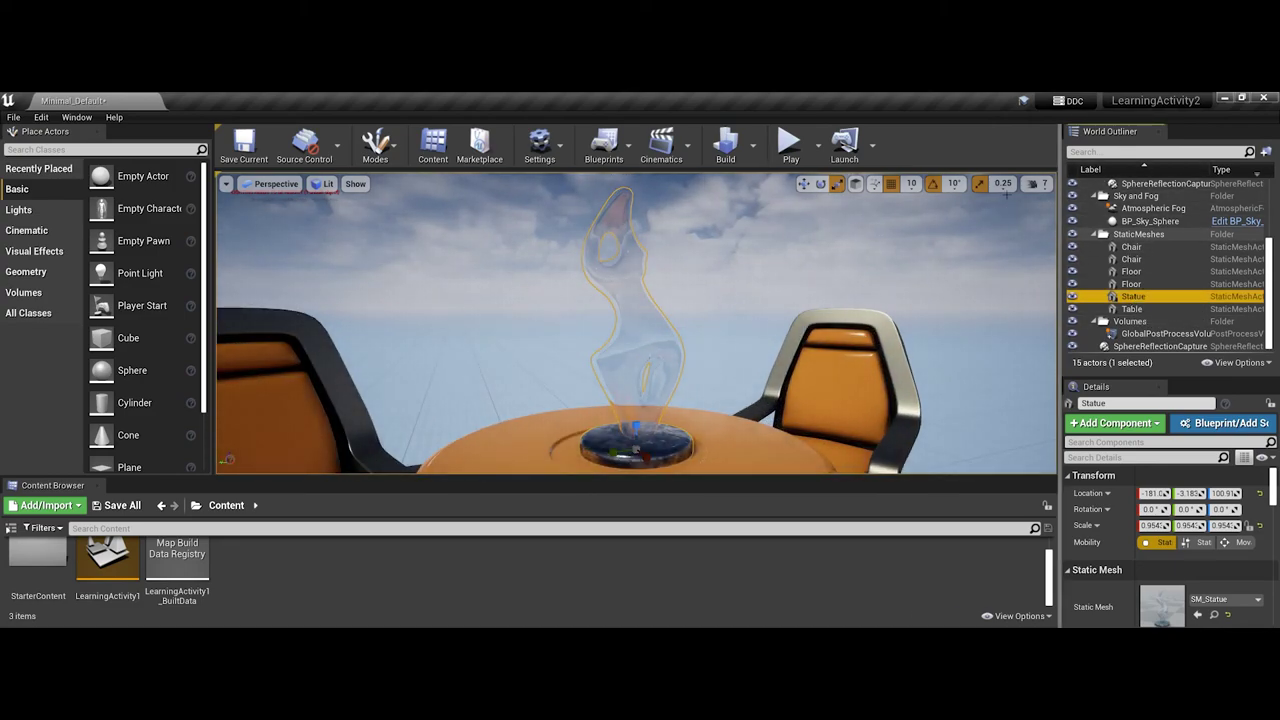
pyautogui.click(1036, 184)
pyautogui.click(1062, 216)
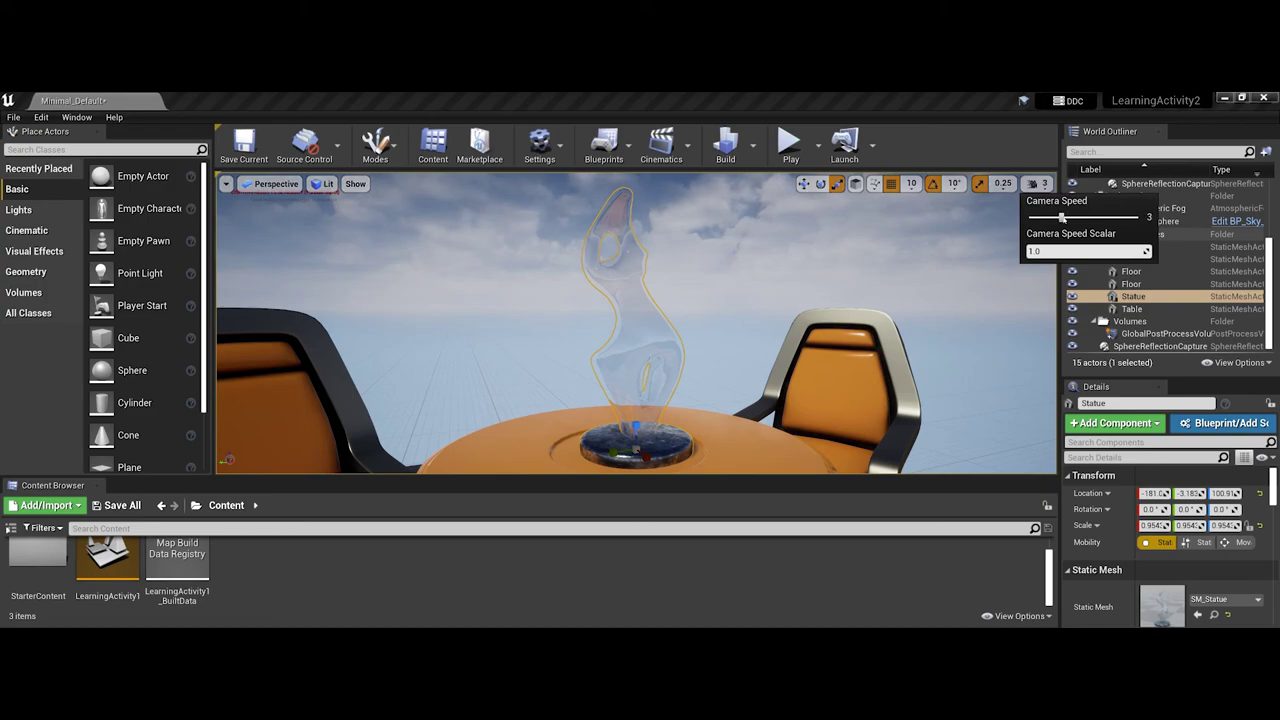
pyautogui.moveTo(1062, 216); pyautogui.dragTo(1077, 216)
pyautogui.moveTo(780, 300); pyautogui.dragTo(861, 269, button='right')
pyautogui.press('s')
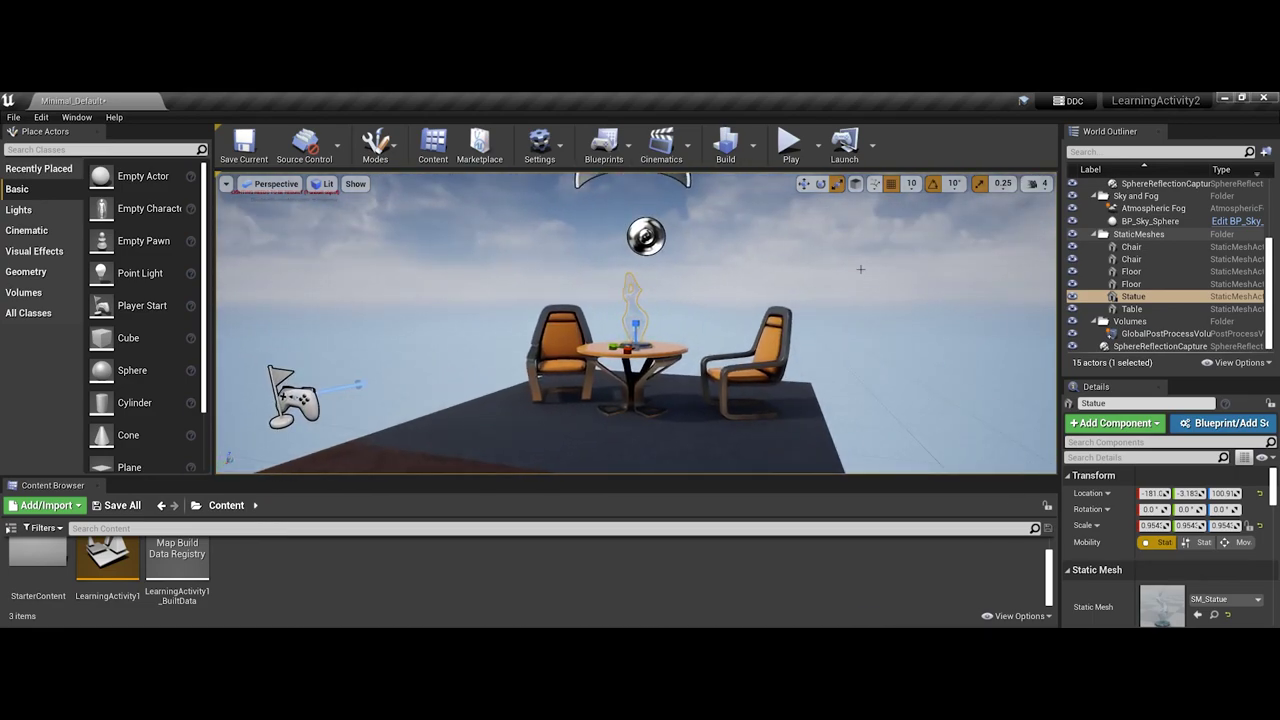